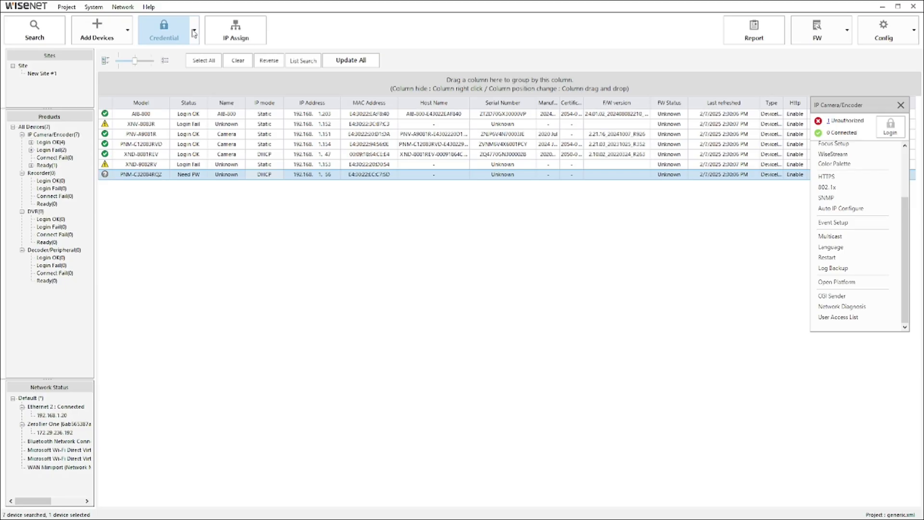
- Set and confirm a new password on the PNM-C32084RQZ camera, then open its web viewer
click(194, 51)
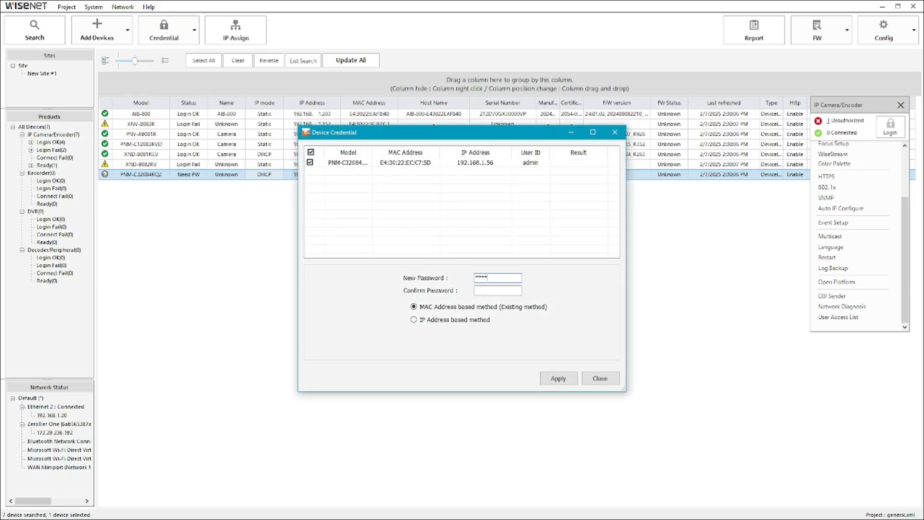
click(475, 291)
click(558, 379)
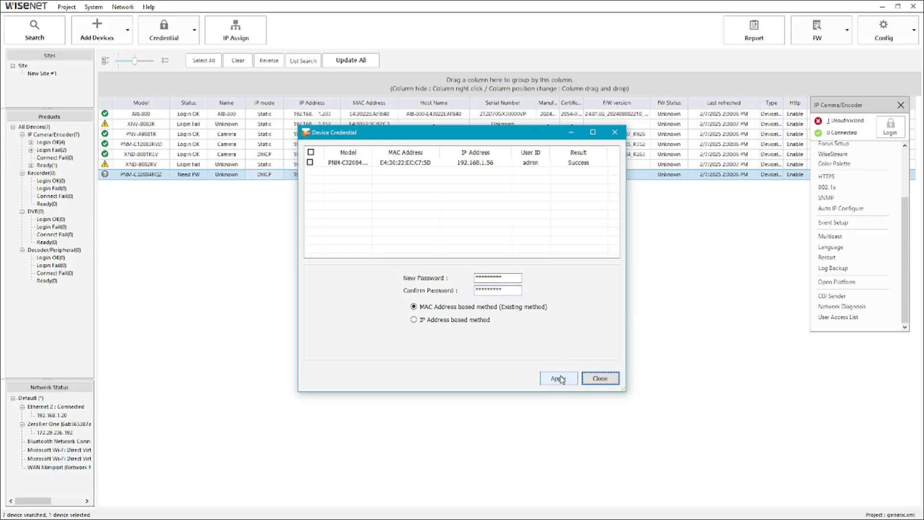
click(601, 379)
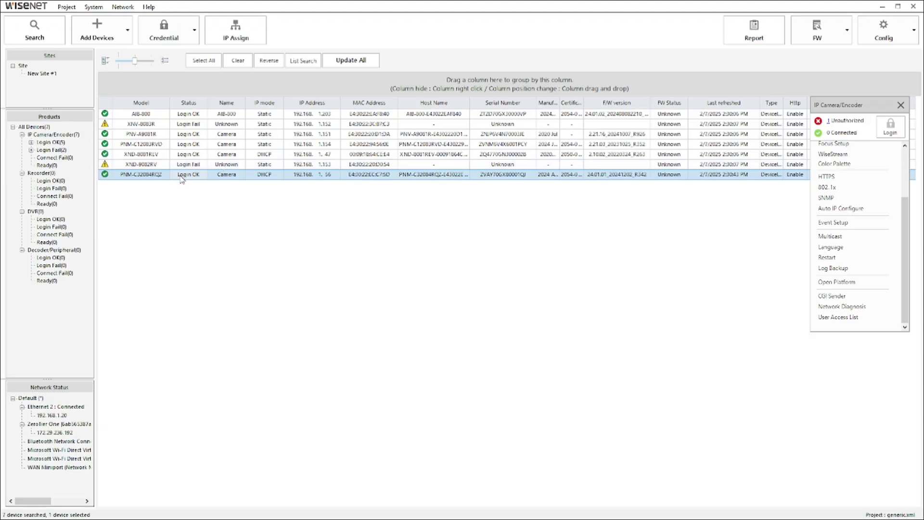
double_click(182, 176)
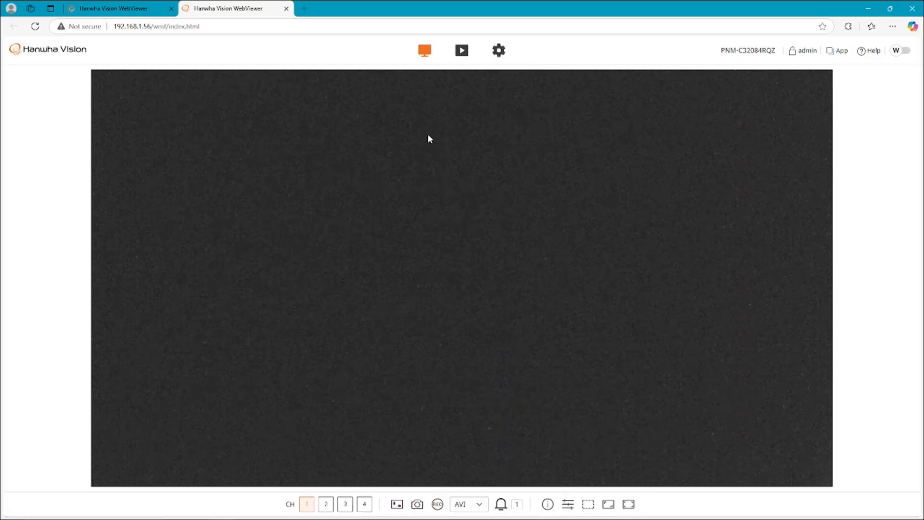
- Go to the camera's Setup and choose Basic > Date & Time
click(498, 51)
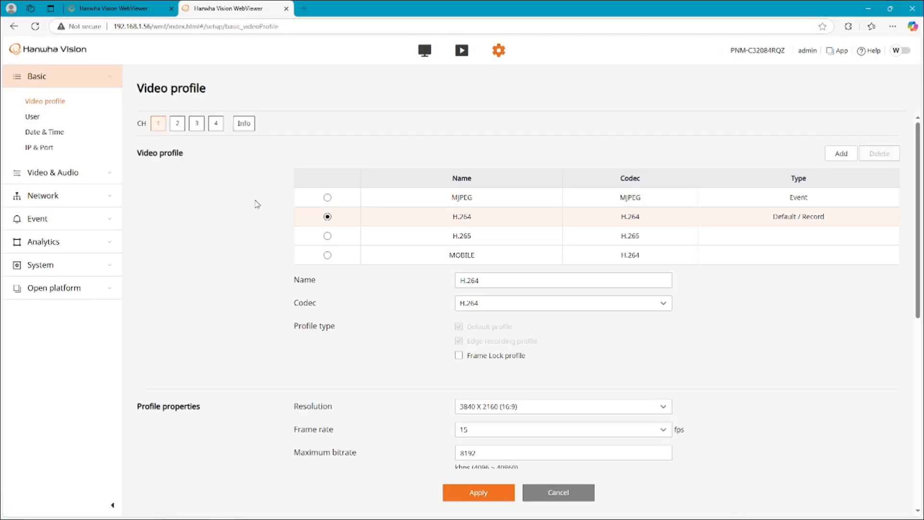
click(55, 137)
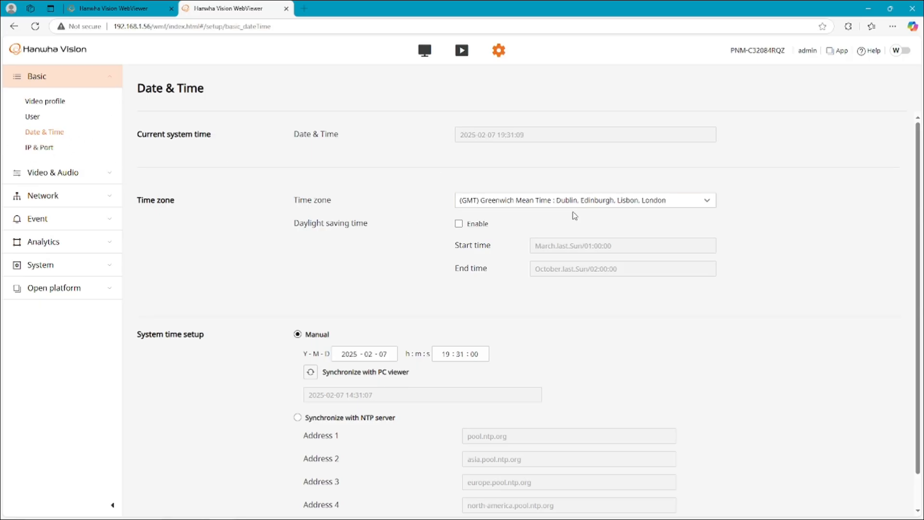
- Choose (GMT-05:00) Eastern Time (US & Canada), enable daylight saving, and sync with an NTP server
click(602, 202)
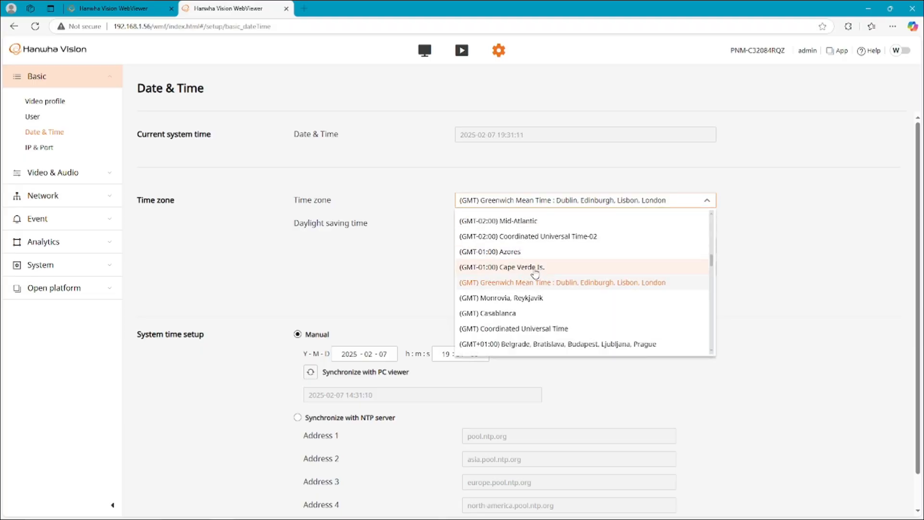
scroll(535, 273, up, 5)
scroll(529, 281, up, 1)
click(529, 264)
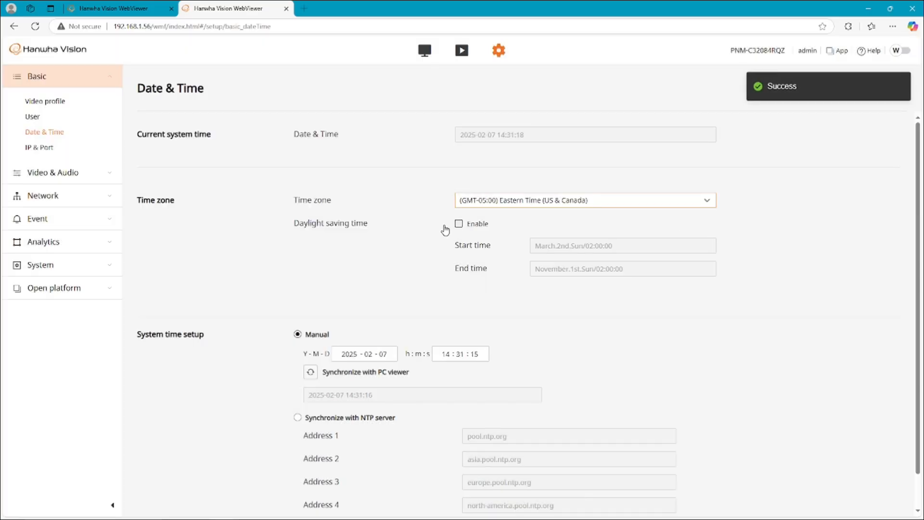
click(458, 224)
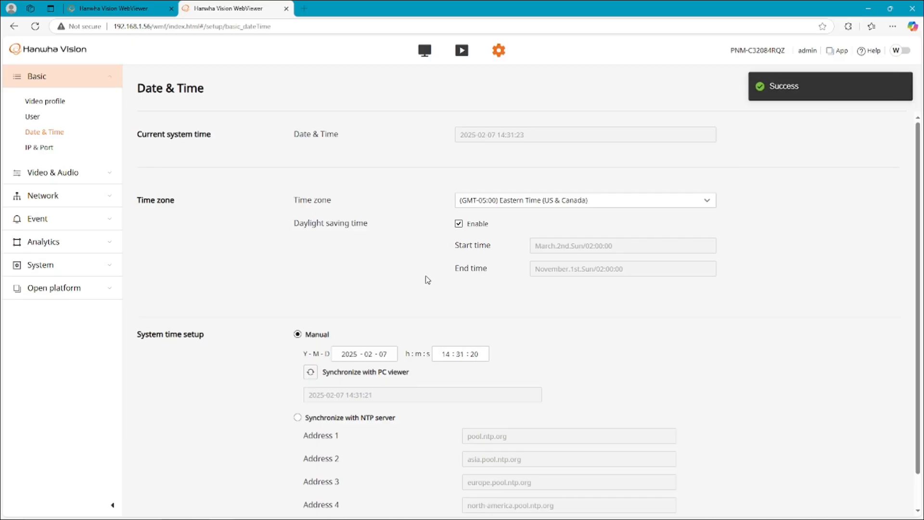
scroll(265, 402, down, 1)
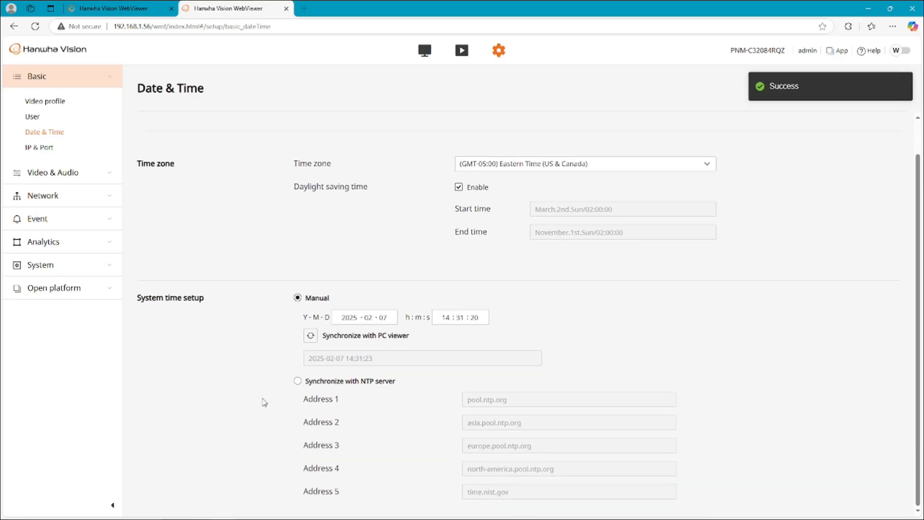
click(298, 380)
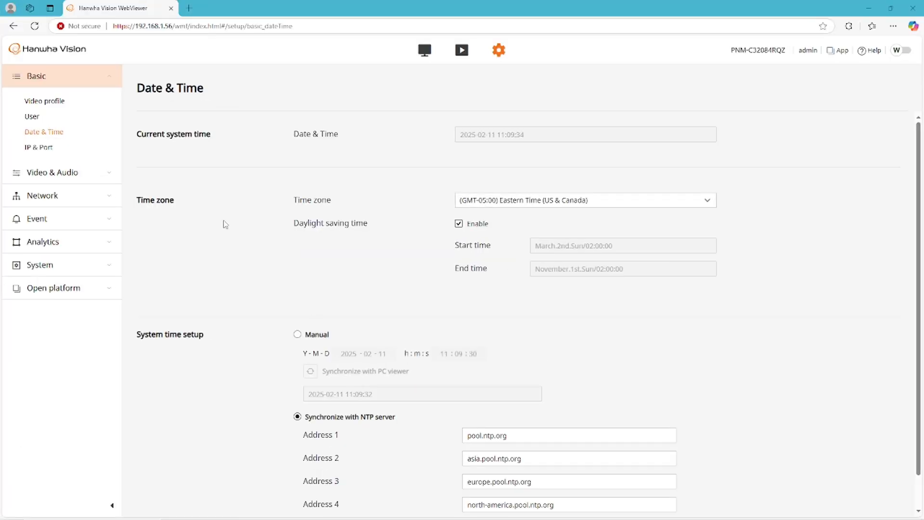
- Go to IP & Port > Port and check the existing 2222→22 Jetson port mapping
click(42, 150)
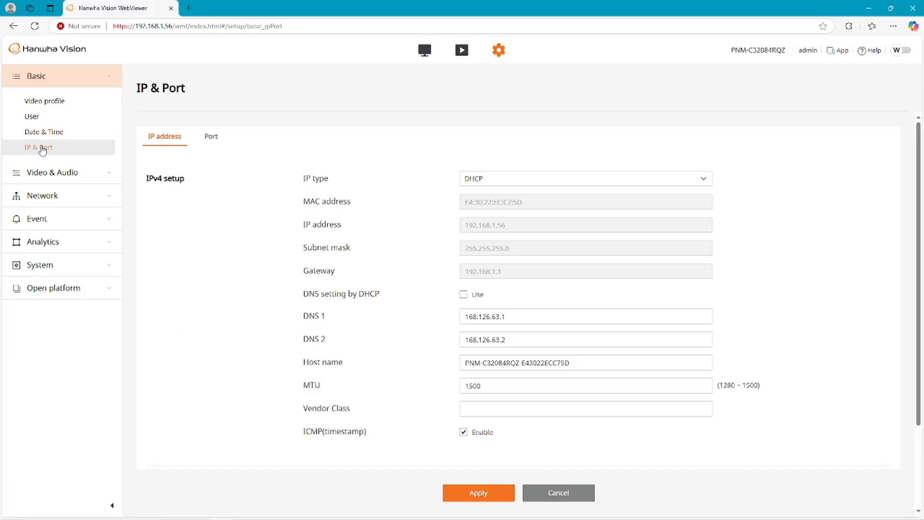
click(210, 138)
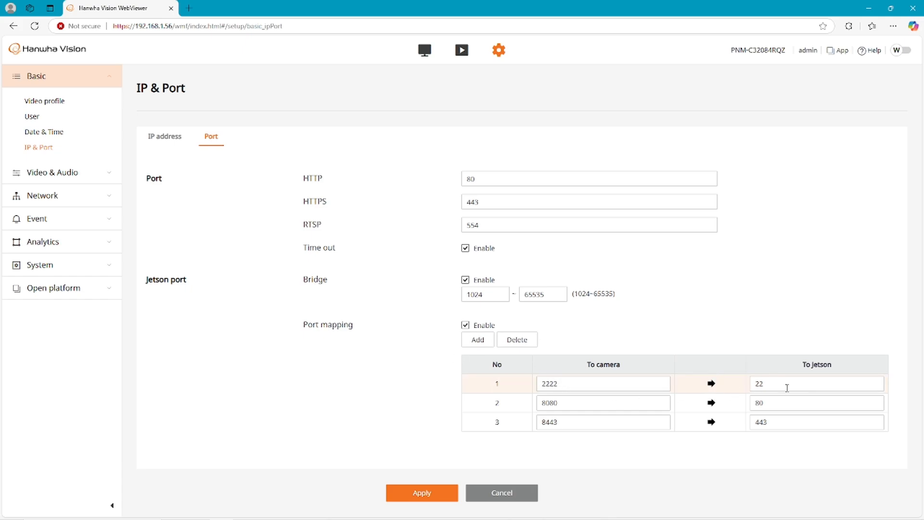
drag(585, 383, 520, 392)
click(789, 383)
- Delete the 2222→22 mapping, add it again as a new row, and apply the port settings
click(517, 340)
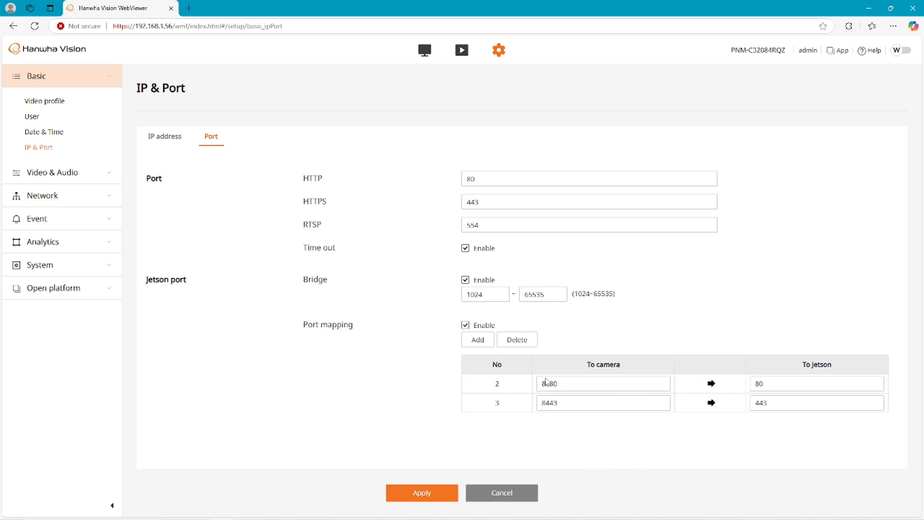
click(482, 341)
text(2222)
text(22)
click(423, 492)
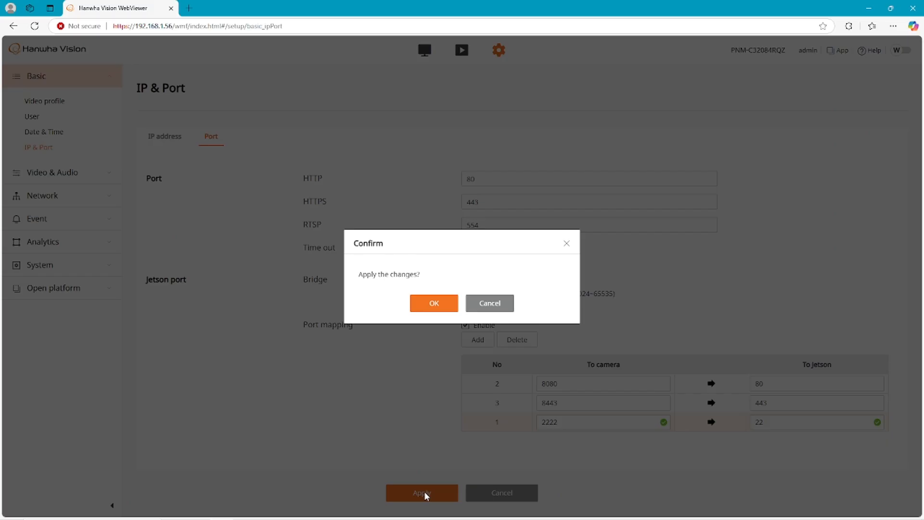
click(436, 303)
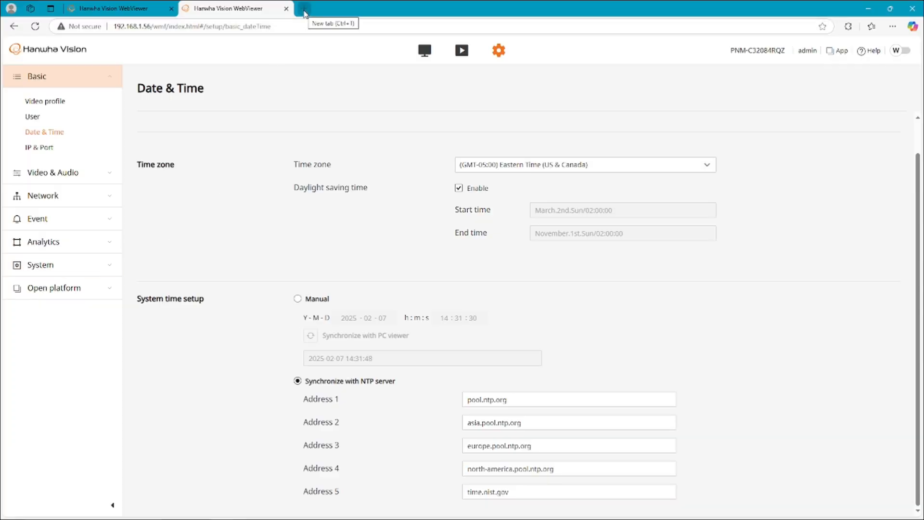
- Load Cockpit at 192.168.1.56:9090 in a new tab and log in with the Jetson user account
click(305, 8)
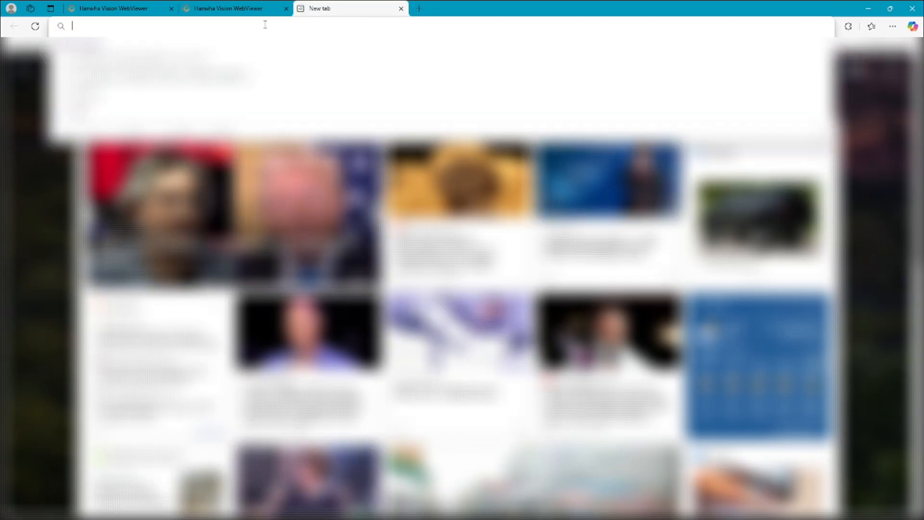
text(192.168.1.)
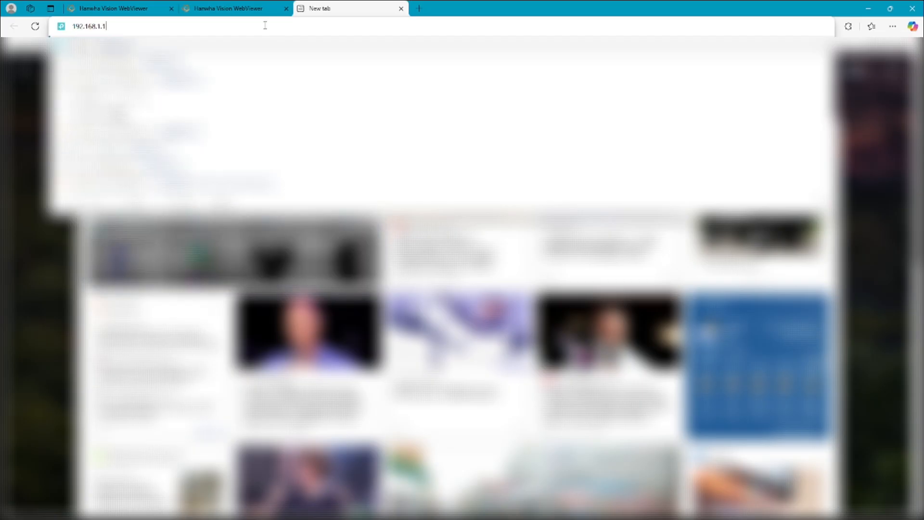
text(56)
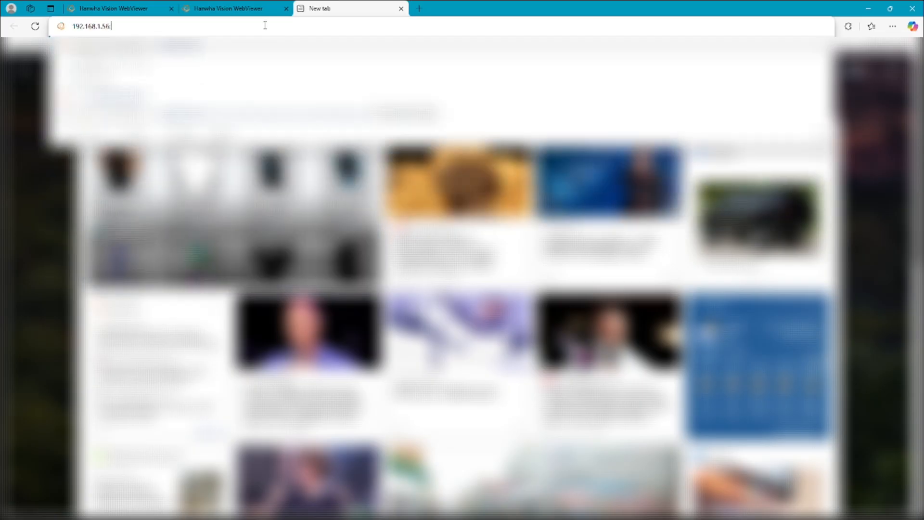
text(:9090)
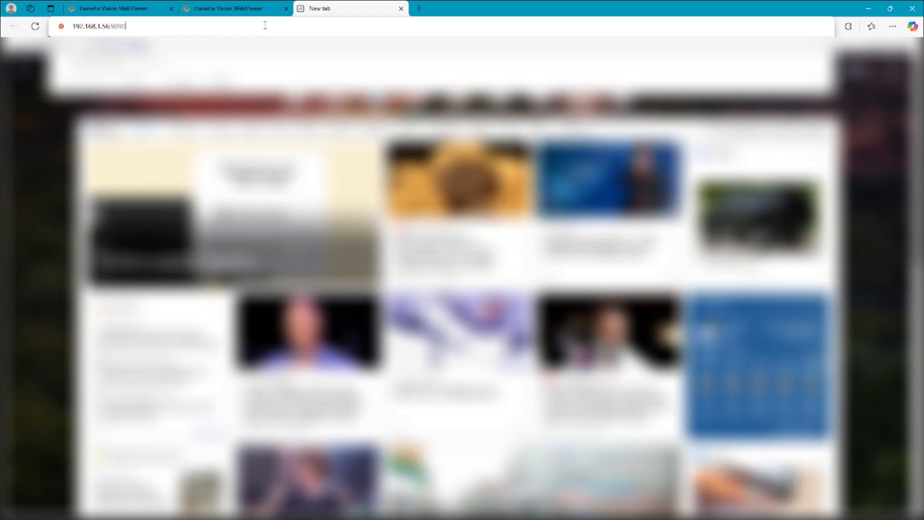
key(Return)
click(286, 234)
text(nvidia)
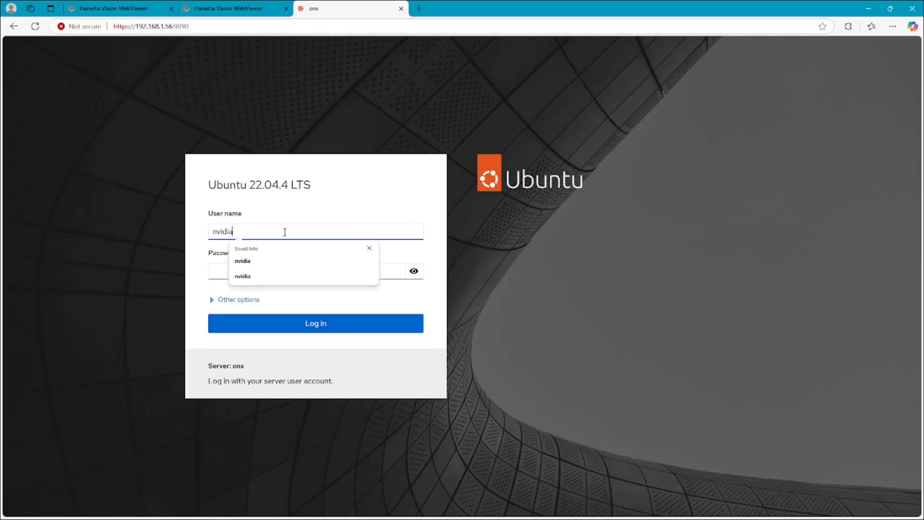
key(Tab)
text(nvid)
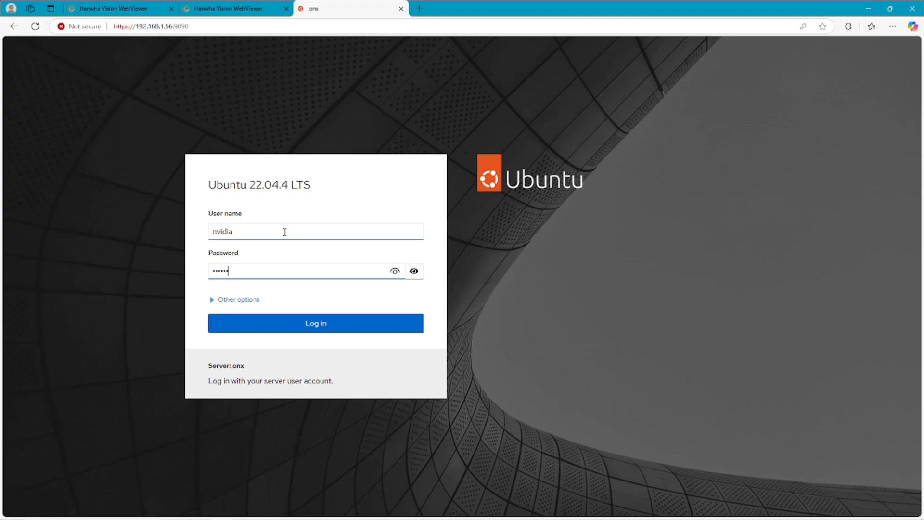
key(Return)
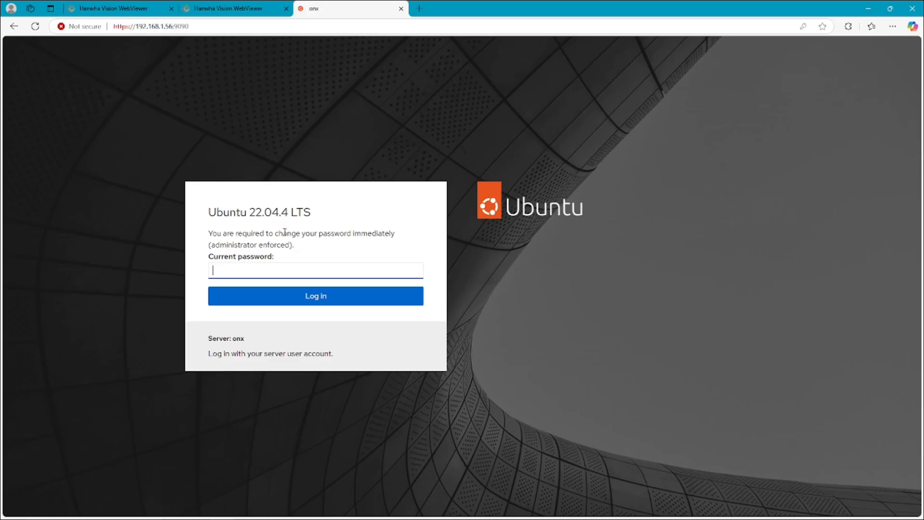
- Replace the expired password with a new one, retyping it to confirm
text(••)
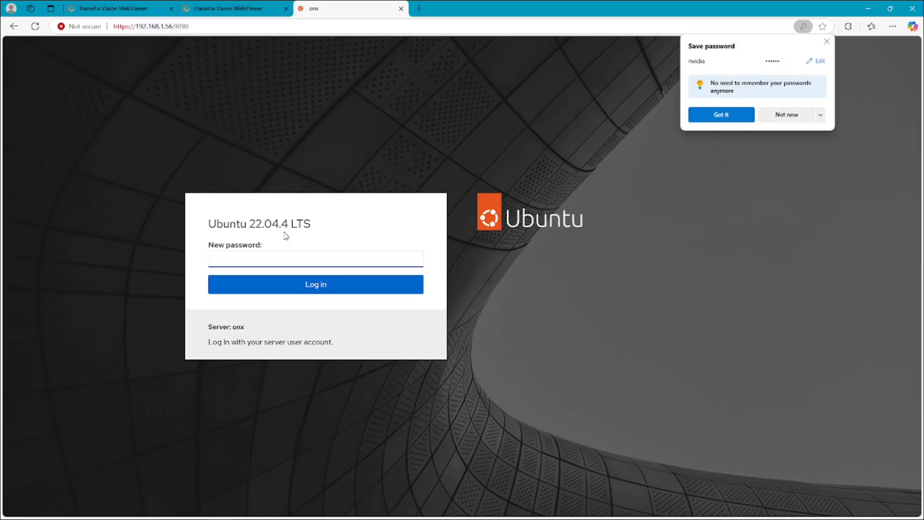
text(********)
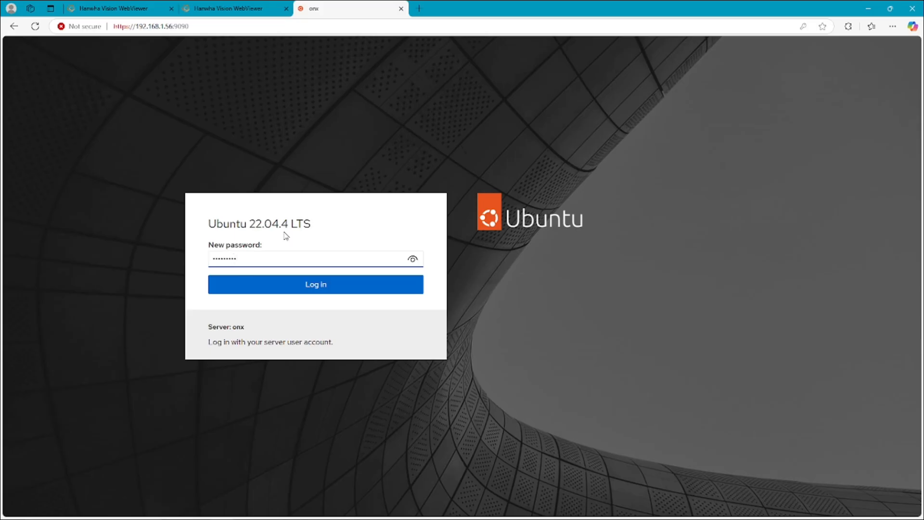
click(306, 286)
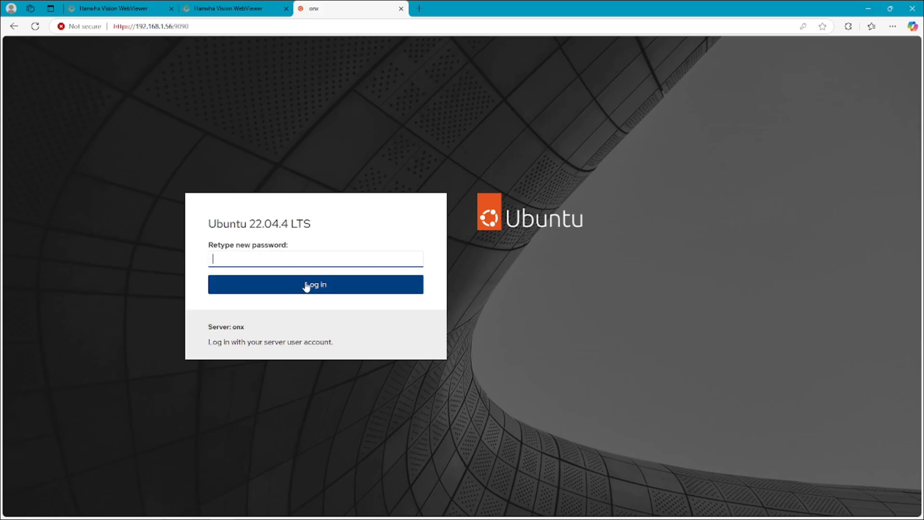
text(******)
key(BackSpace)
text(********)
click(306, 285)
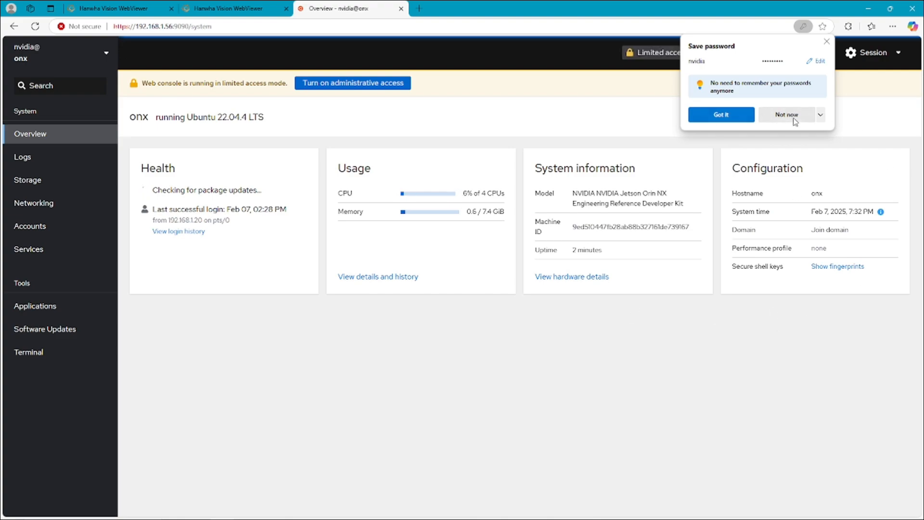
- Decline saving the password, then turn on administrative access by authenticating with the account password
click(793, 121)
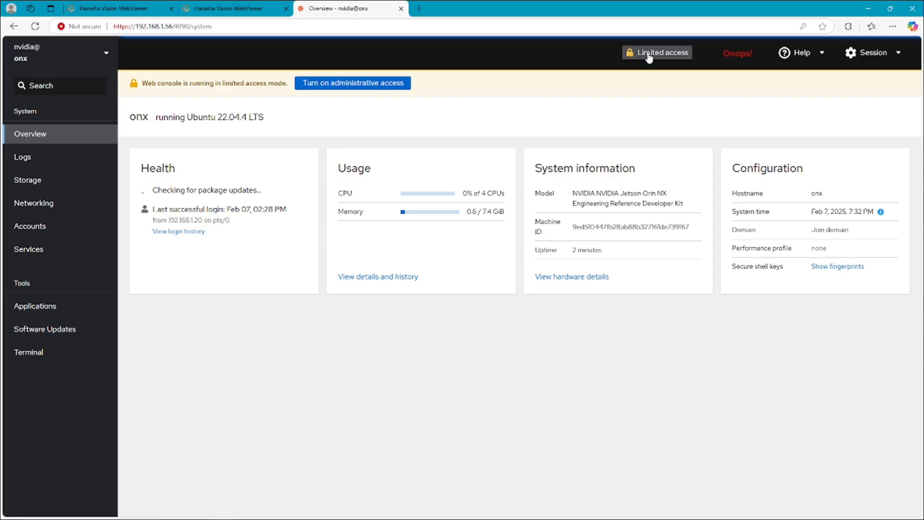
click(367, 86)
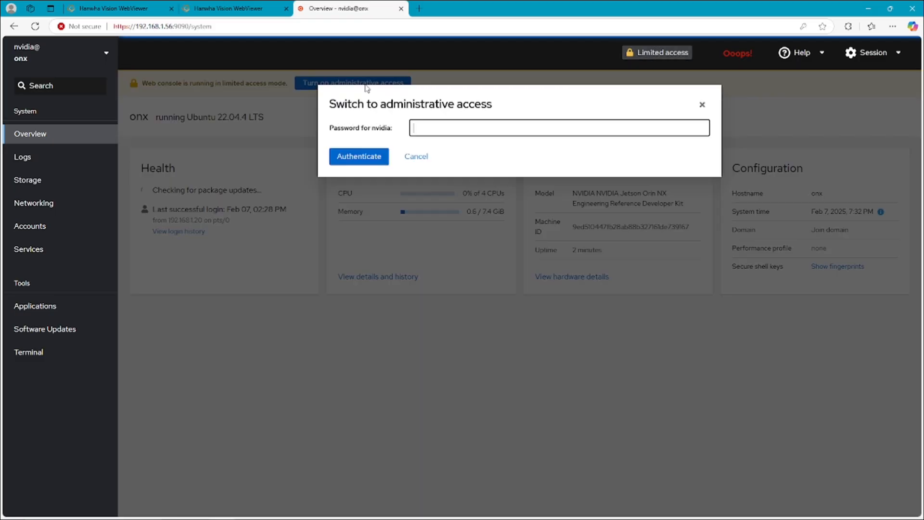
text(*********)
click(368, 157)
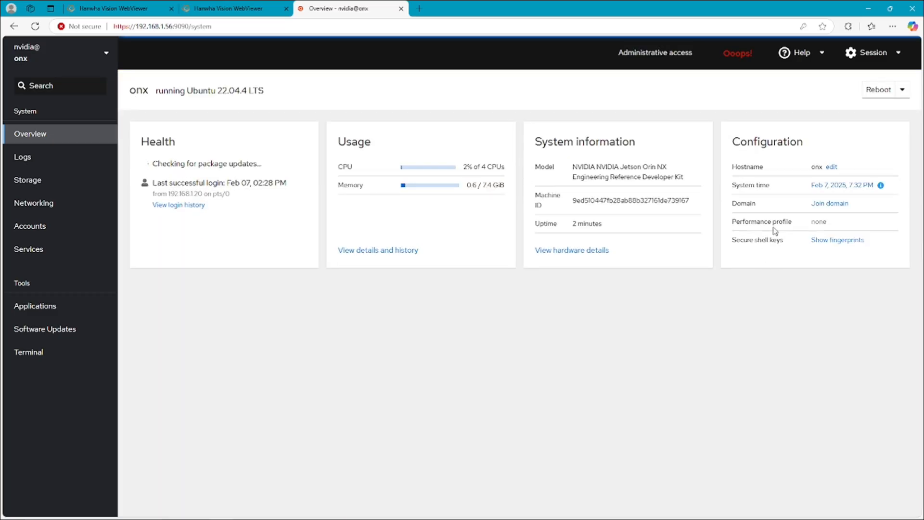
- In System time settings, set the time zone to America/Detroit
click(835, 187)
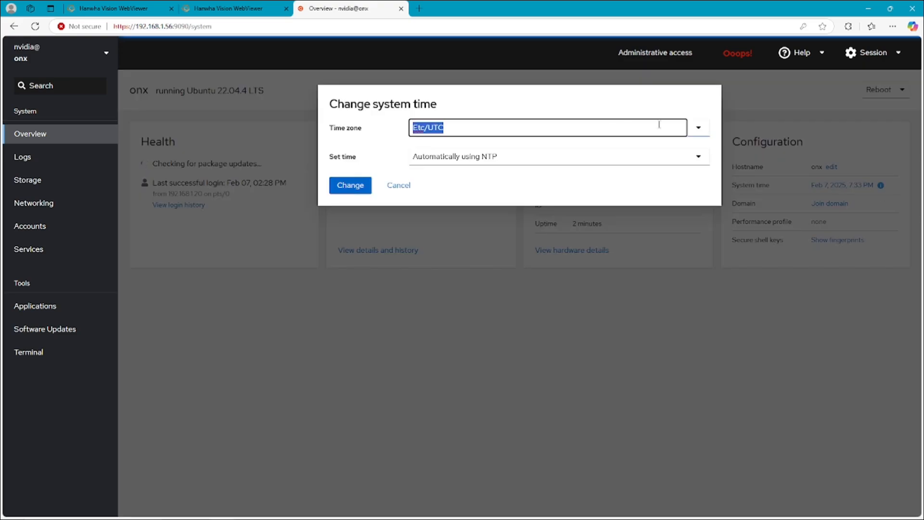
click(699, 135)
scroll(499, 242, down, 20)
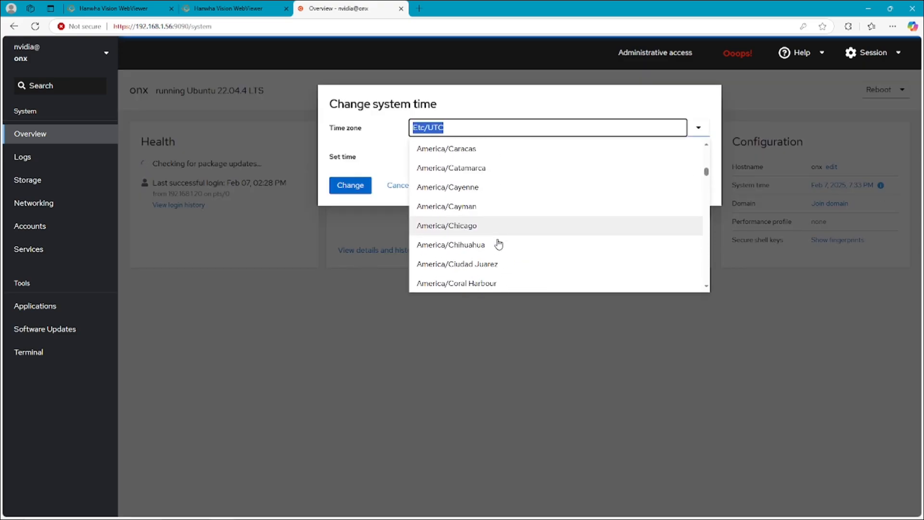
scroll(498, 243, down, 3)
scroll(499, 243, down, 3)
click(492, 220)
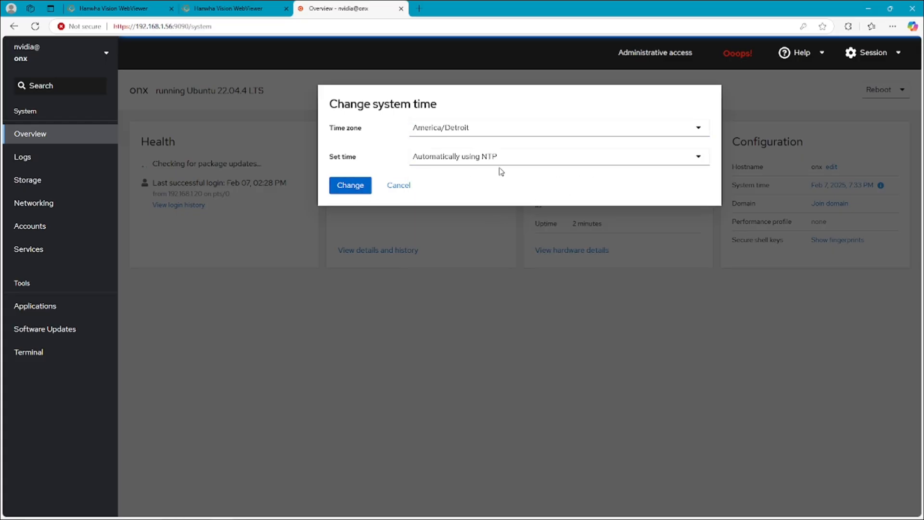
- Sync automatically from specific NTP server 192.168.1.235 and apply the change
click(528, 162)
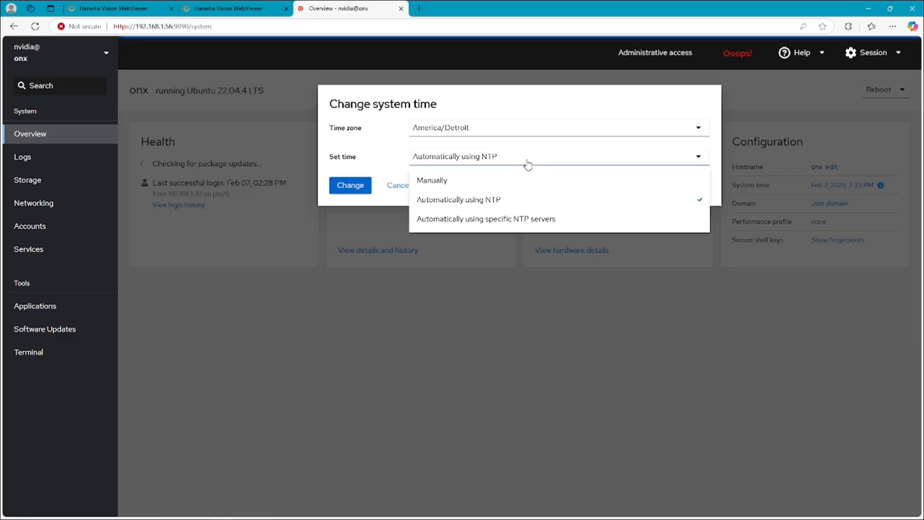
click(500, 167)
click(494, 159)
click(499, 220)
click(458, 177)
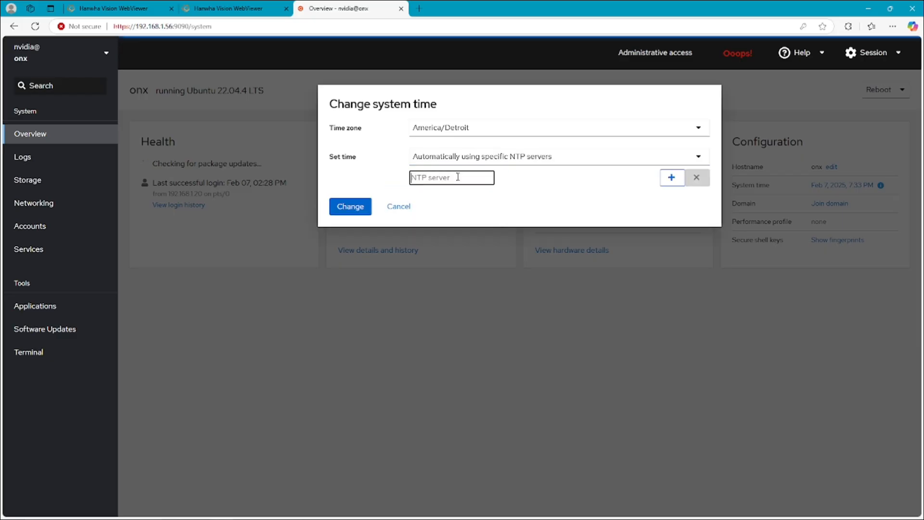
text(pool)
key(BackSpace)
key(BackSpace)
key(BackSpace)
key(BackSpace)
text(192.16)
click(350, 207)
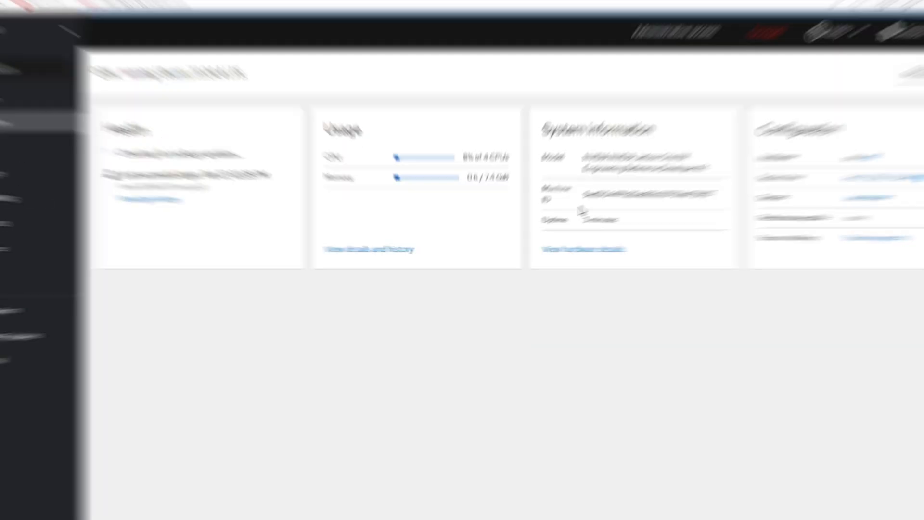
- Decline saving the password, then load 192.168.1.56:7001 in a new tab, bypassing the certificate warning
click(791, 190)
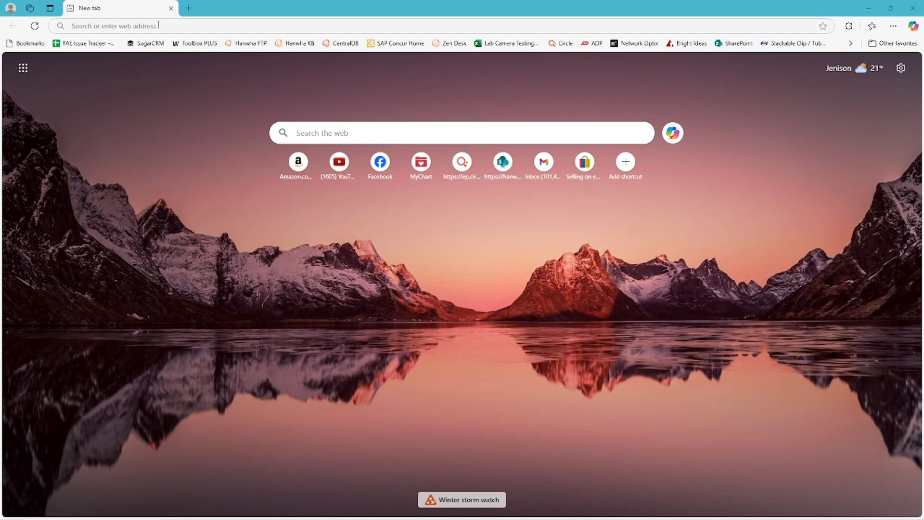
click(160, 25)
text(192)
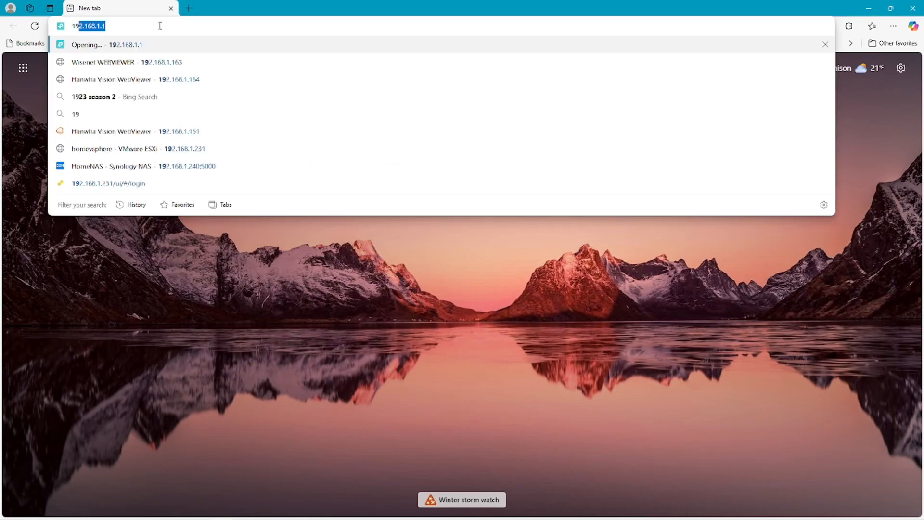
text(.168.1.)
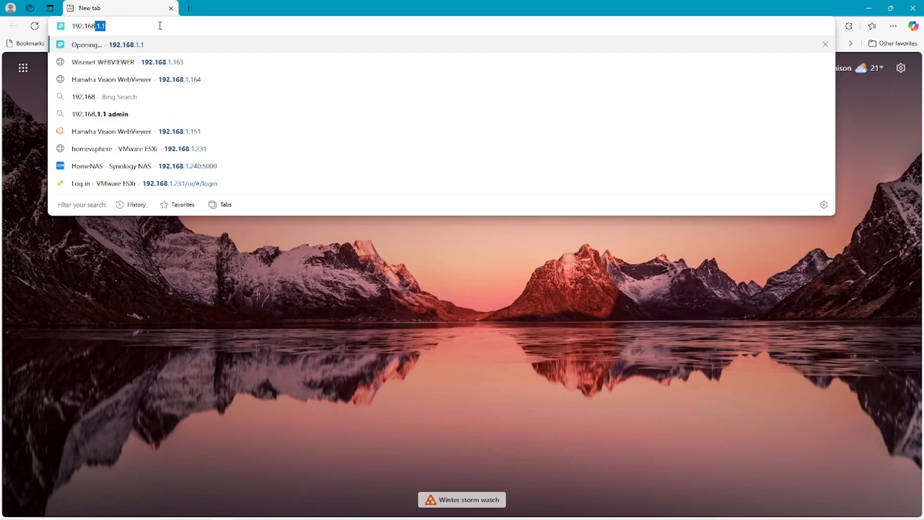
text(56:)
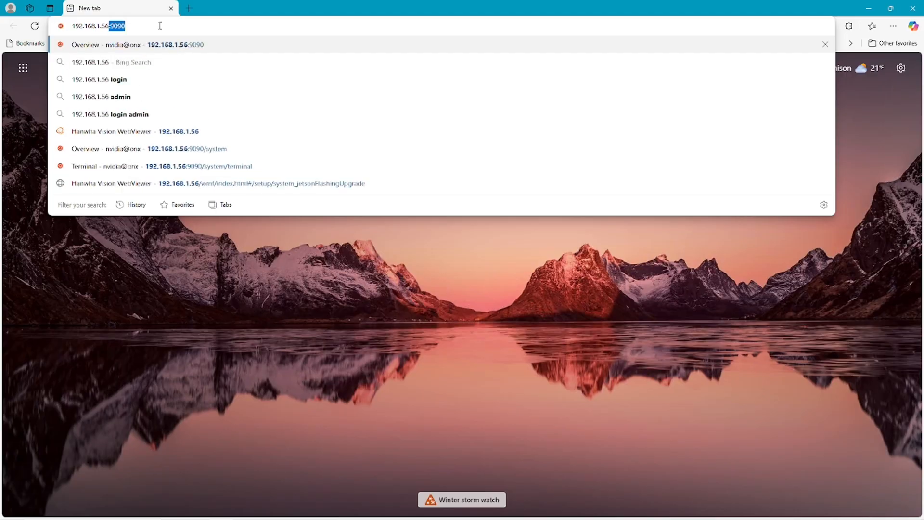
text(7001)
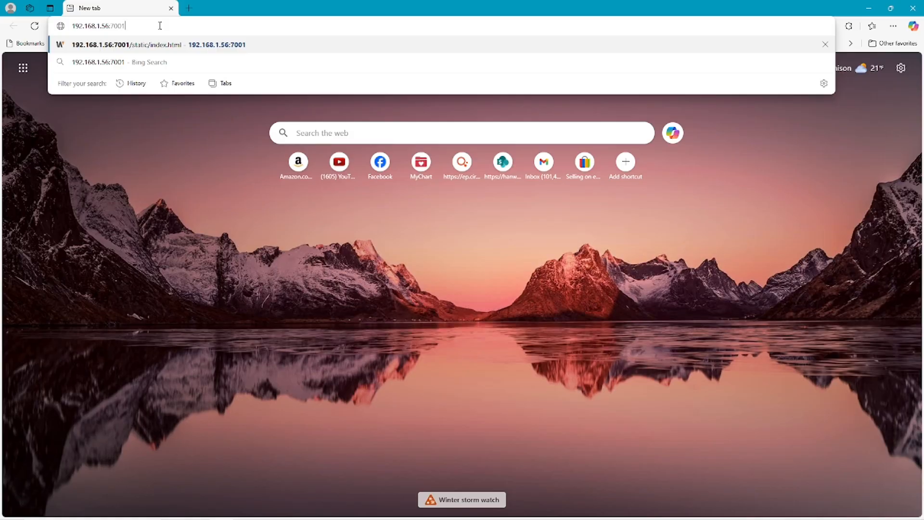
key(Return)
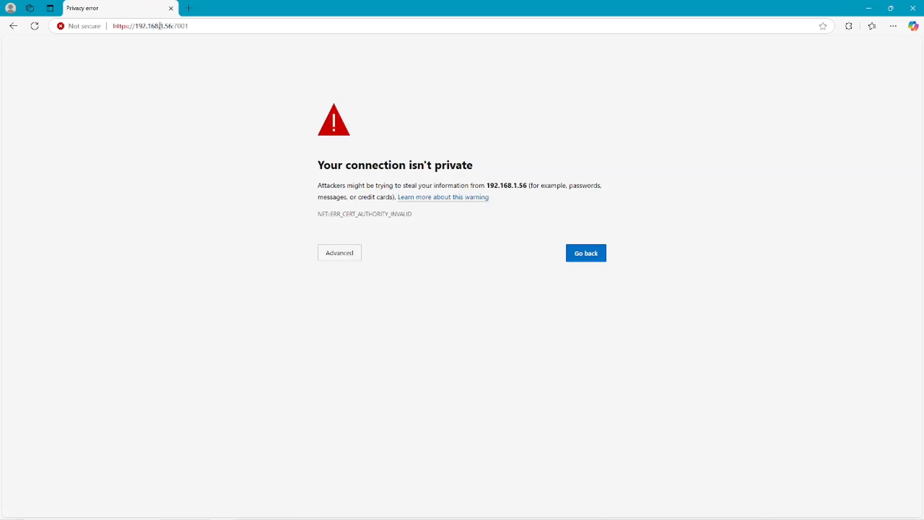
click(346, 256)
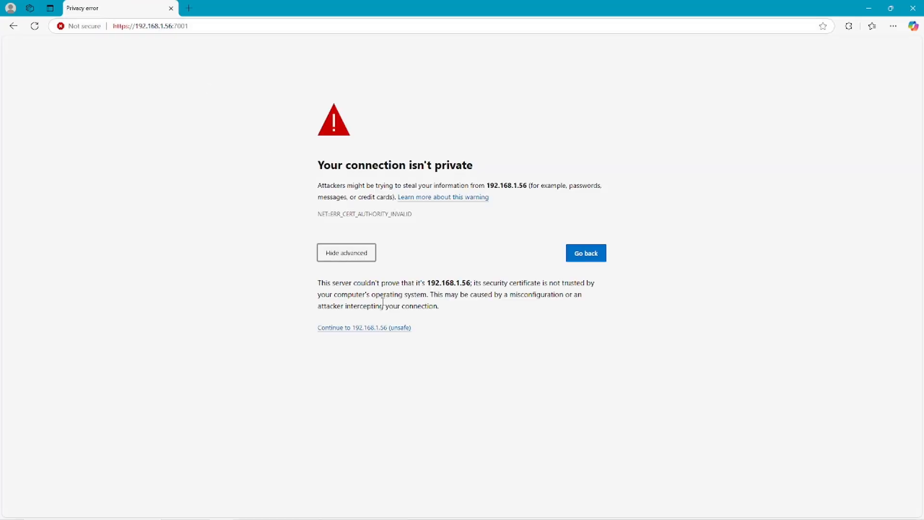
click(368, 329)
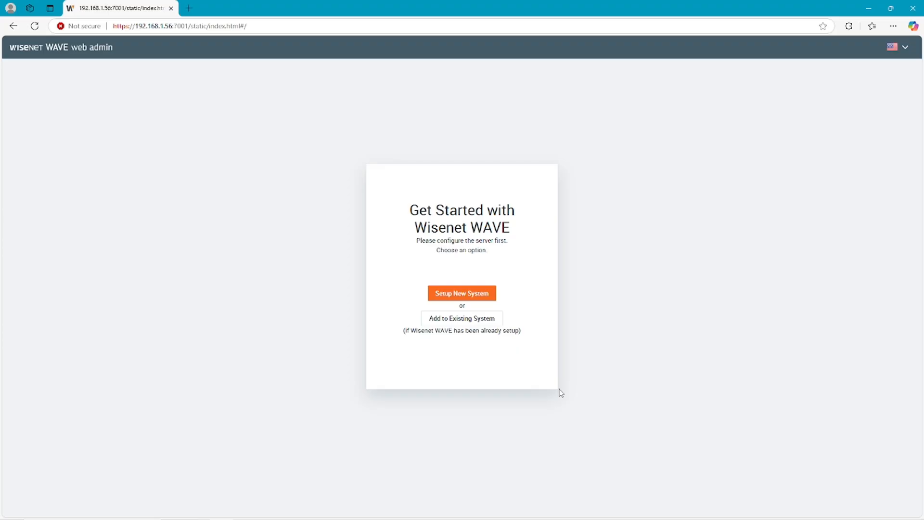
key(alt+Tab)
key(alt+Tab)
key(alt+Tab)
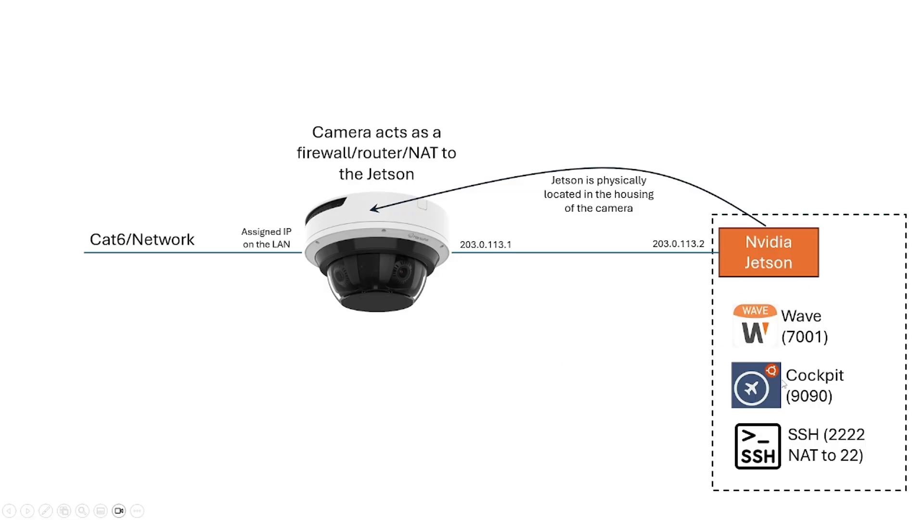
key(alt+Tab)
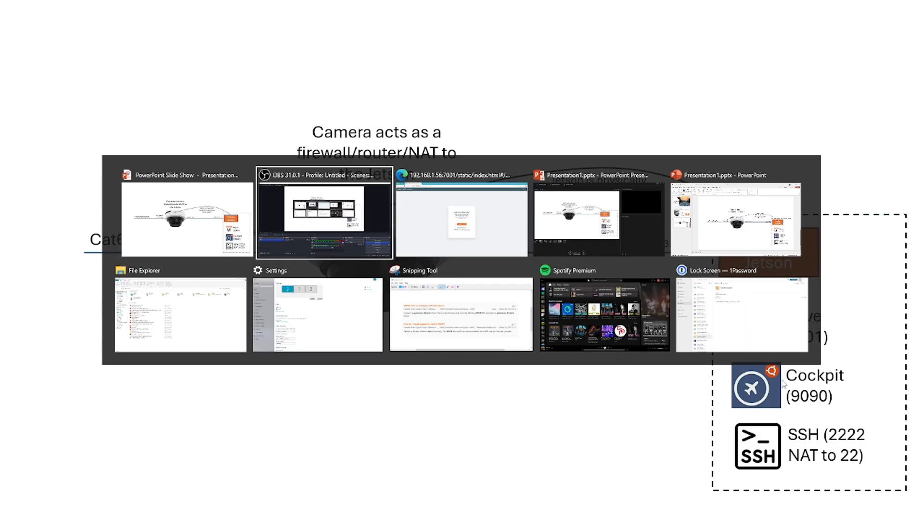
key(alt+Tab)
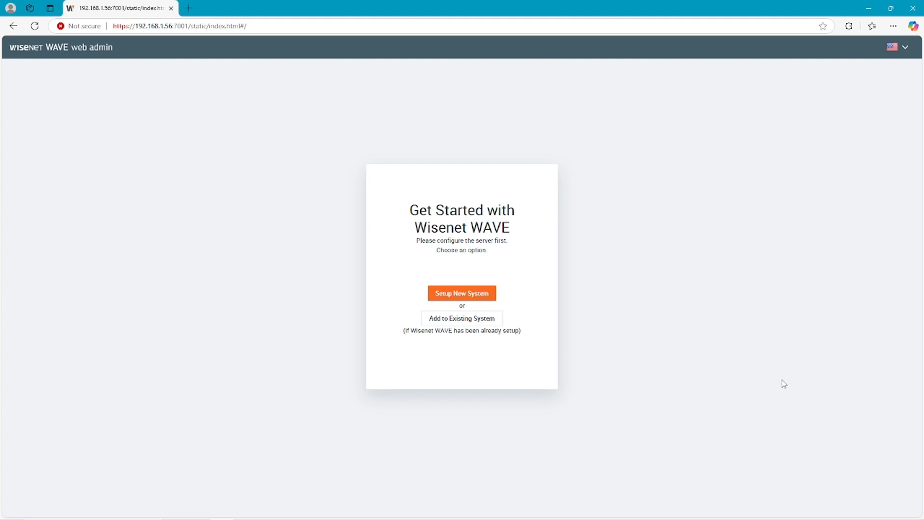
- Start Setup New System, replace the default name onx with Nvidia, and review the advanced settings
click(464, 298)
drag(439, 270, 368, 279)
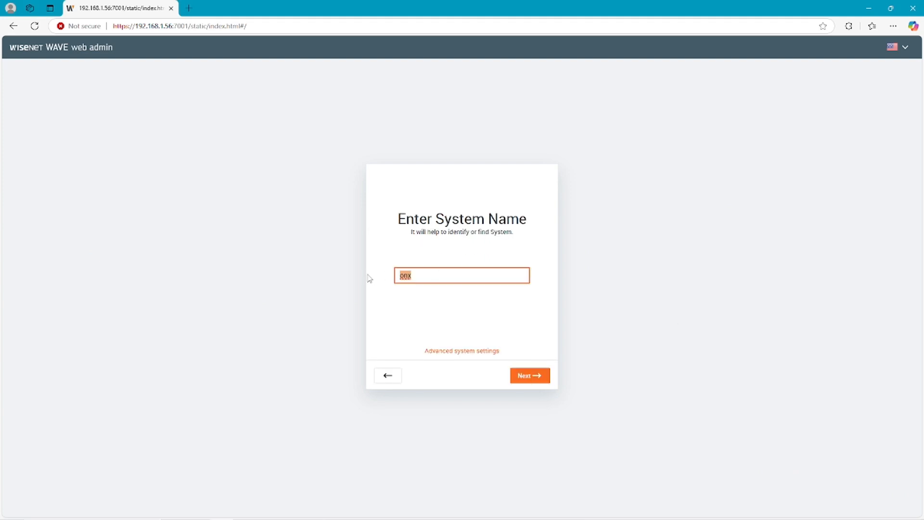
text(Nvidia)
click(471, 354)
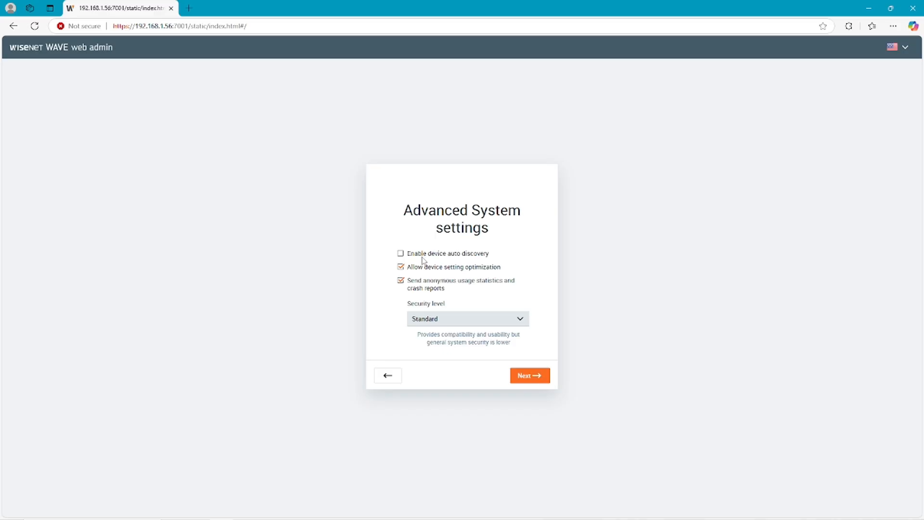
click(530, 376)
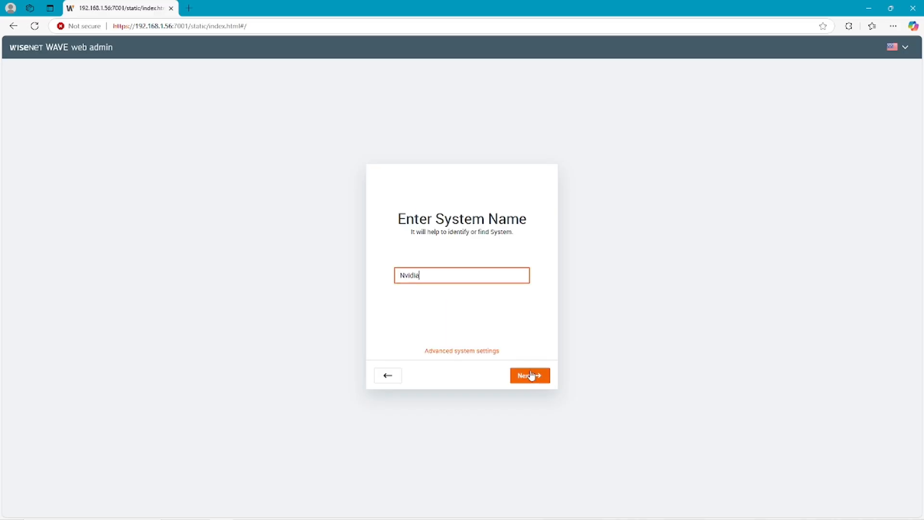
click(530, 380)
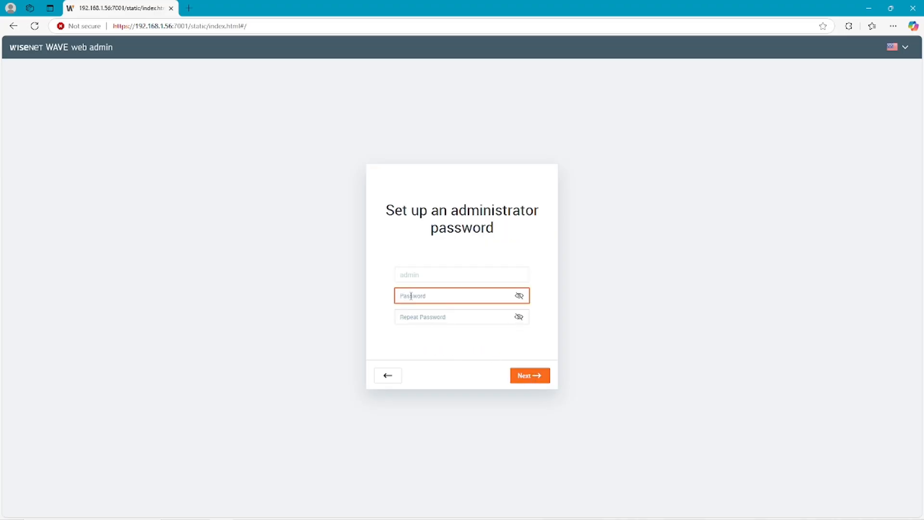
- Enter and repeat the administrator password, submit it, and decline saving it in the browser
text(••••••••)
key(Tab)
text(••••)
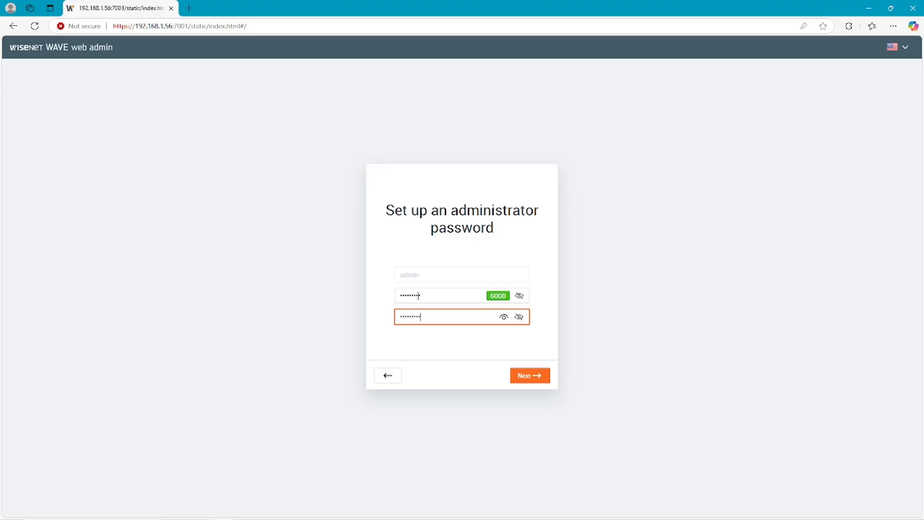
click(533, 379)
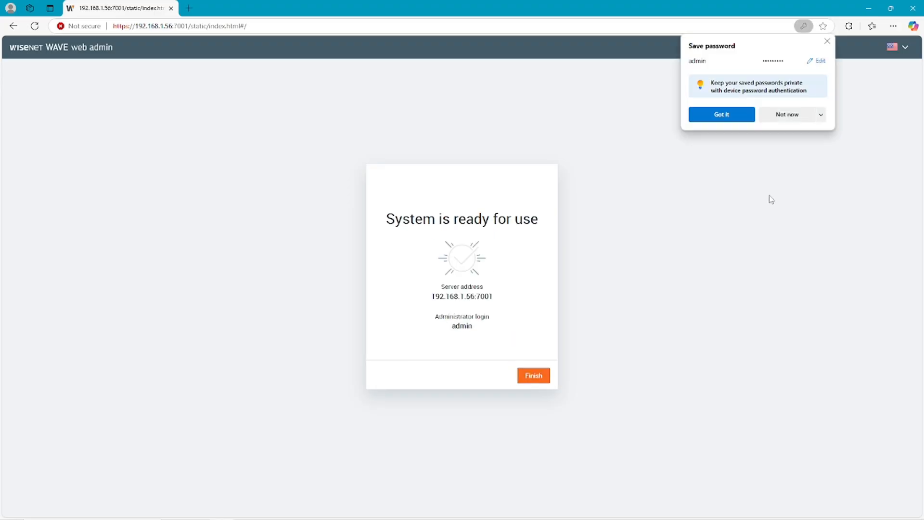
click(787, 115)
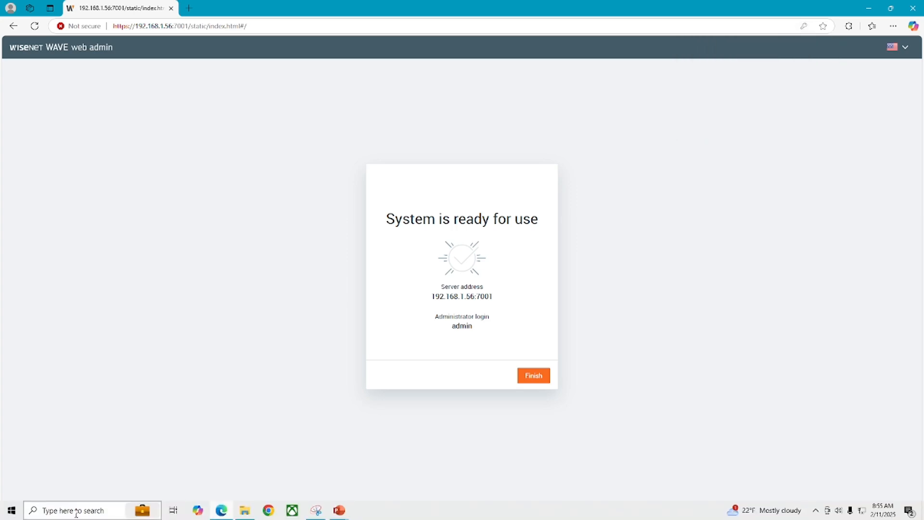
- Search for 'wave' in the taskbar search and launch the Wisenet WAVE desktop client
click(107, 512)
text(wave)
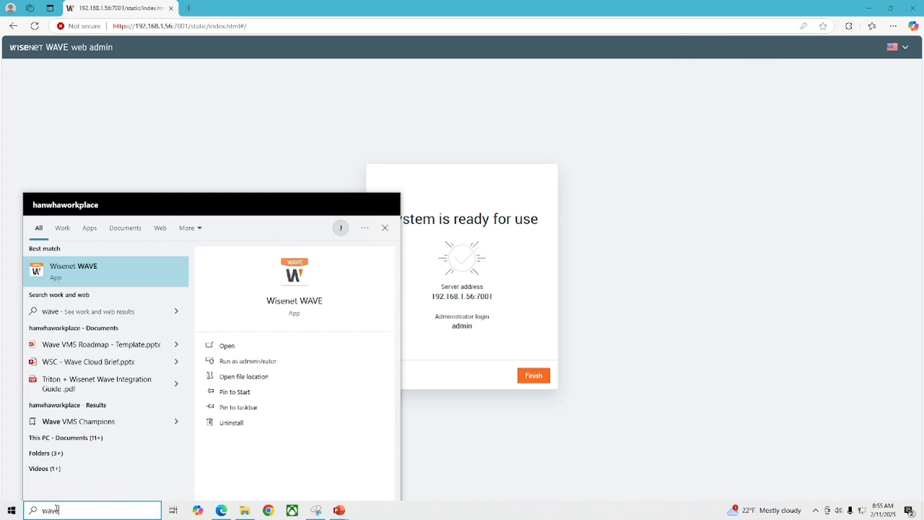
key(Return)
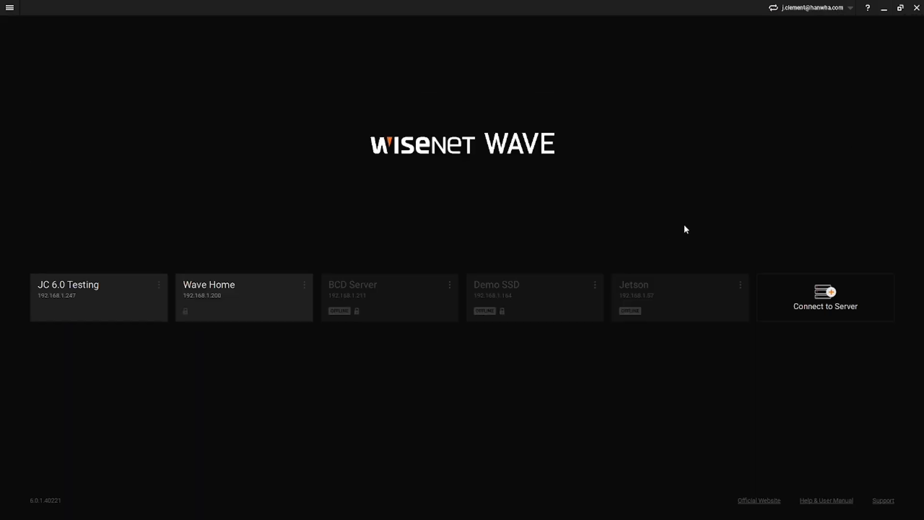
- Test the admin connection to 192.168.1.56, then log in to the Nvidia system
scroll(571, 322, down, 4)
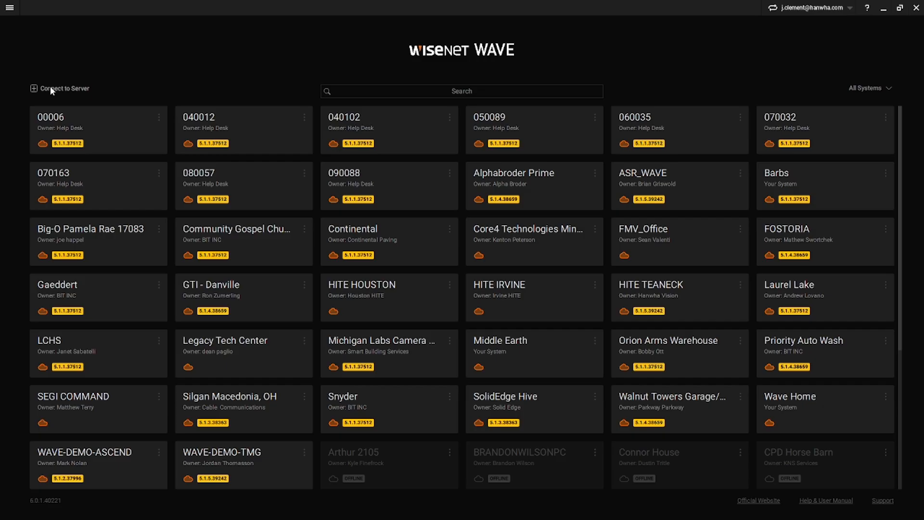
click(51, 90)
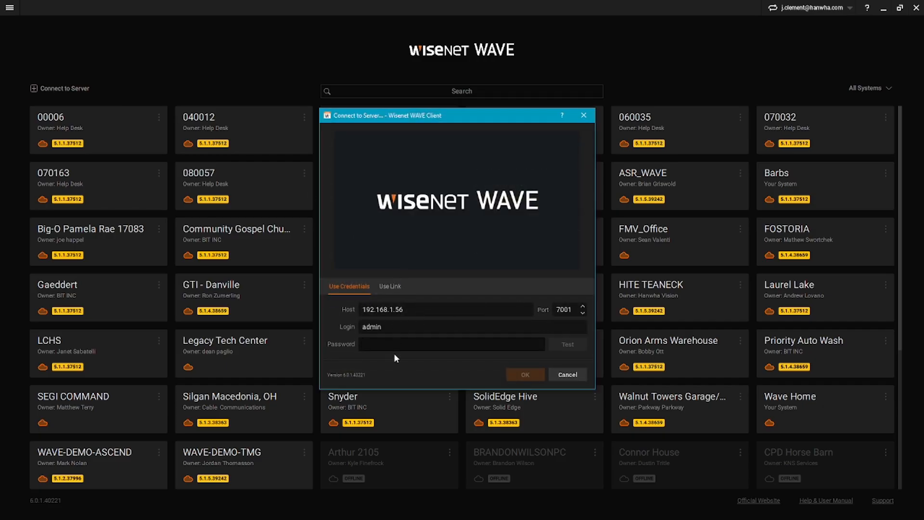
text(******)
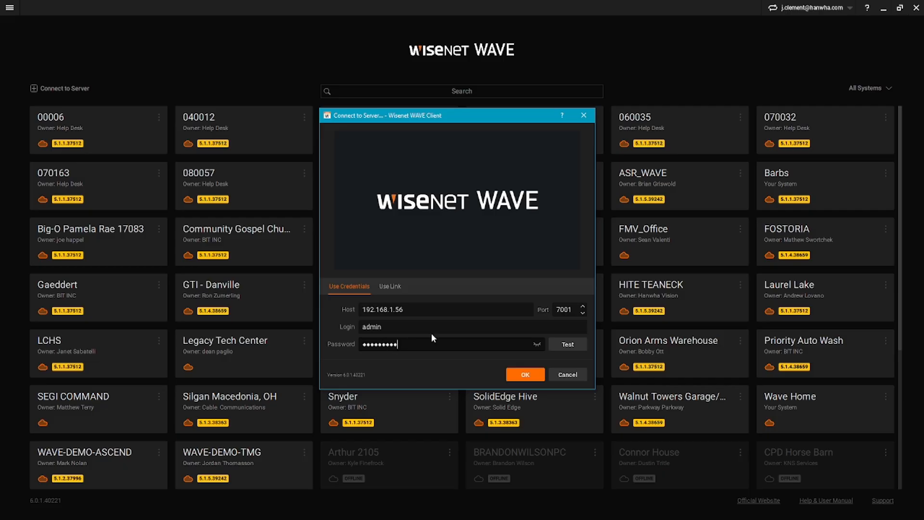
click(568, 347)
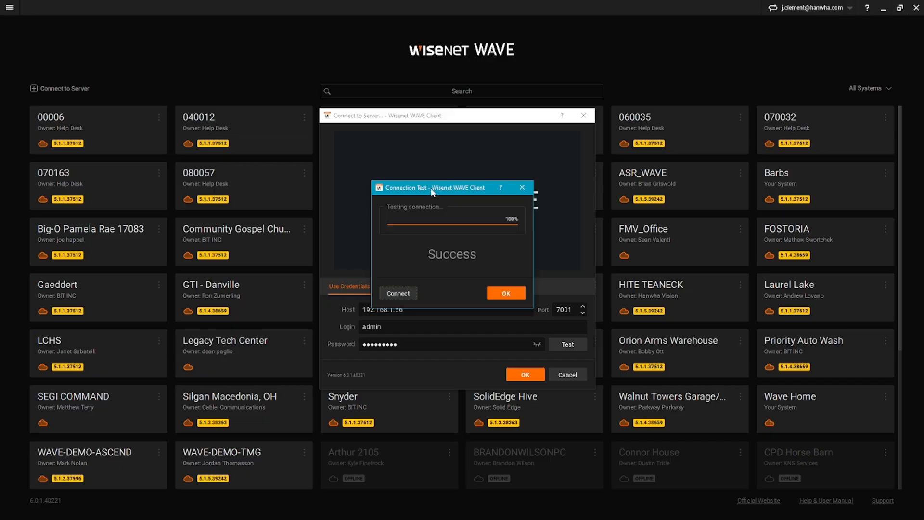
drag(452, 189, 418, 153)
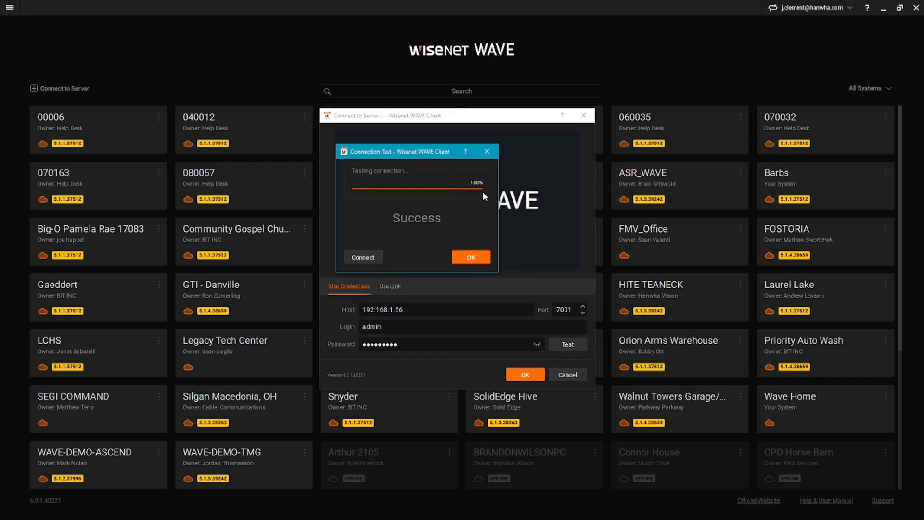
click(471, 259)
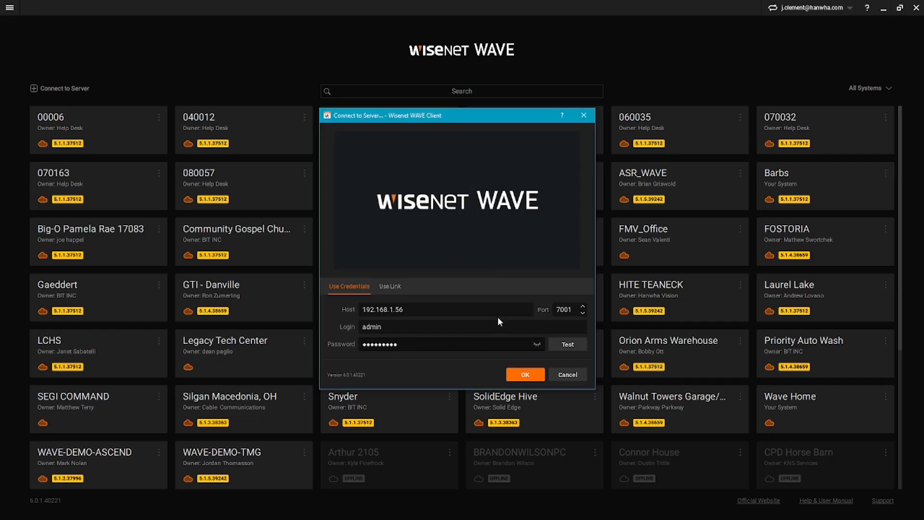
click(526, 376)
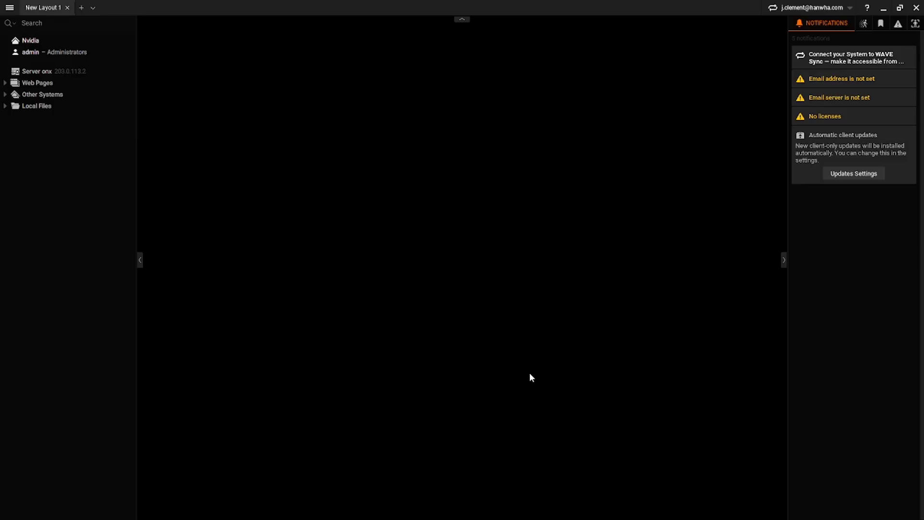
- Search for devices on Server onx at 203.0.113.1 using the admin login
right_click(45, 74)
mouse_move(93, 170)
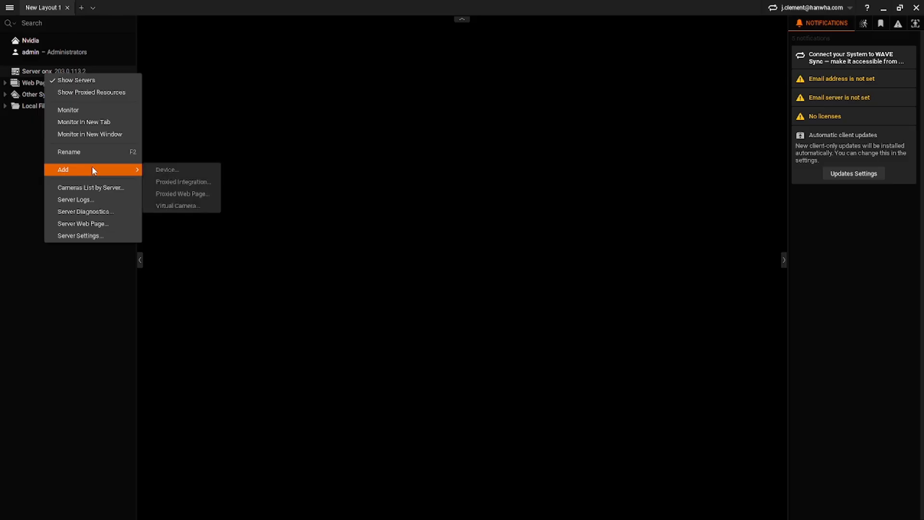
click(164, 170)
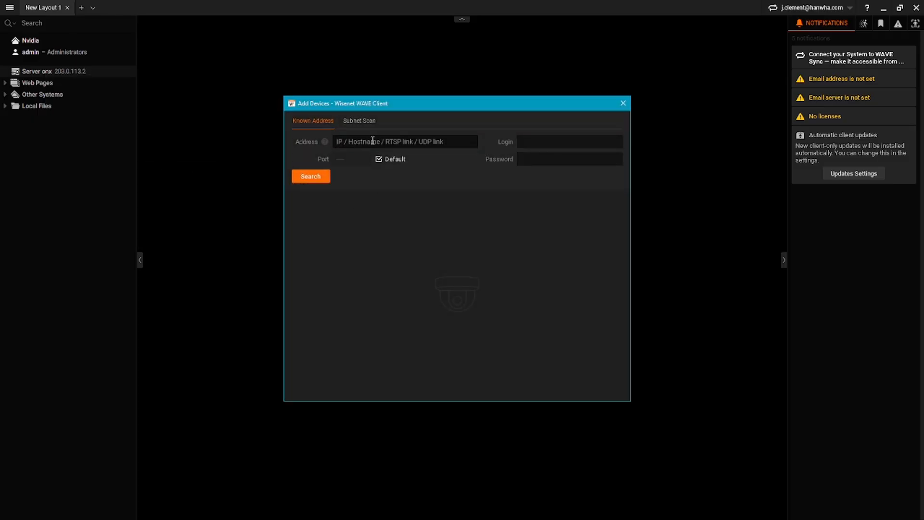
text(203.0.113.1)
text(admin)
key(Tab)
text(•••••••••)
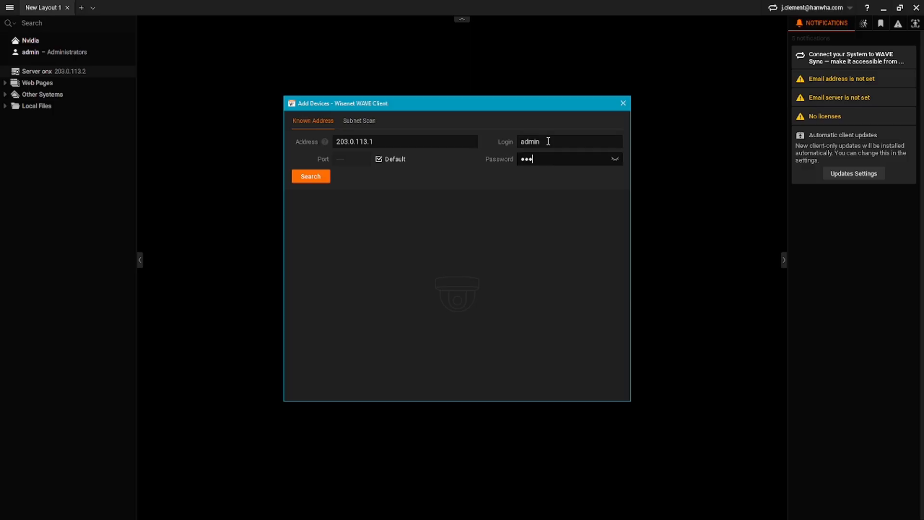
key(Return)
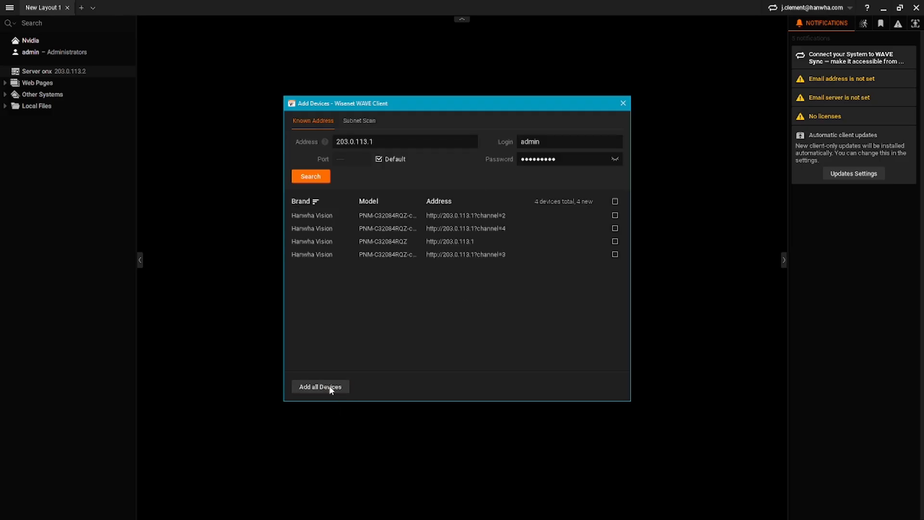
- Add all four found PNM-C32084RQZ channels and expand them in the server tree
click(331, 389)
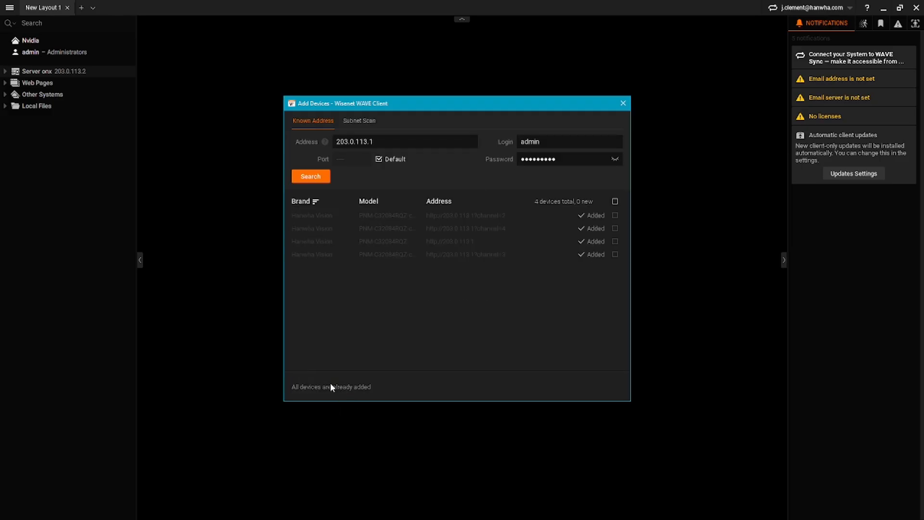
click(623, 103)
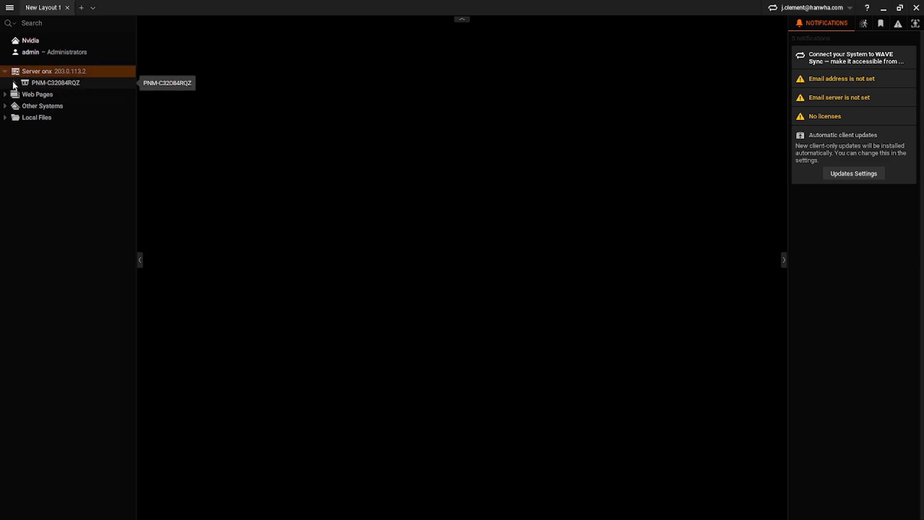
double_click(38, 83)
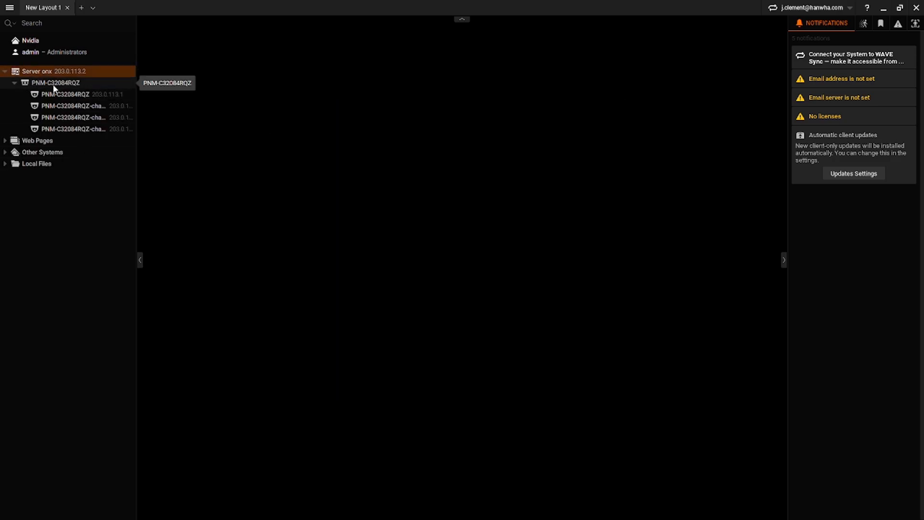
right_click(51, 70)
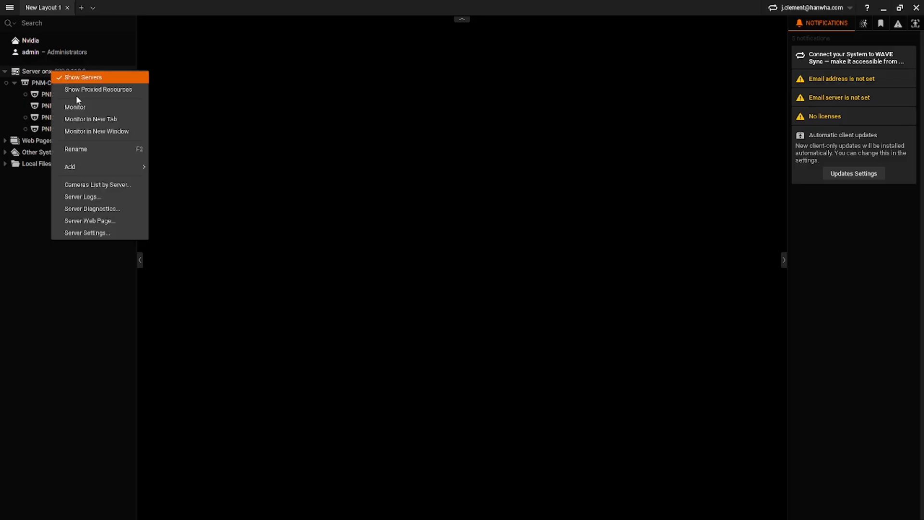
- Search 192.168.1.47 with admin credentials and add the found XND-8081REV camera
click(170, 167)
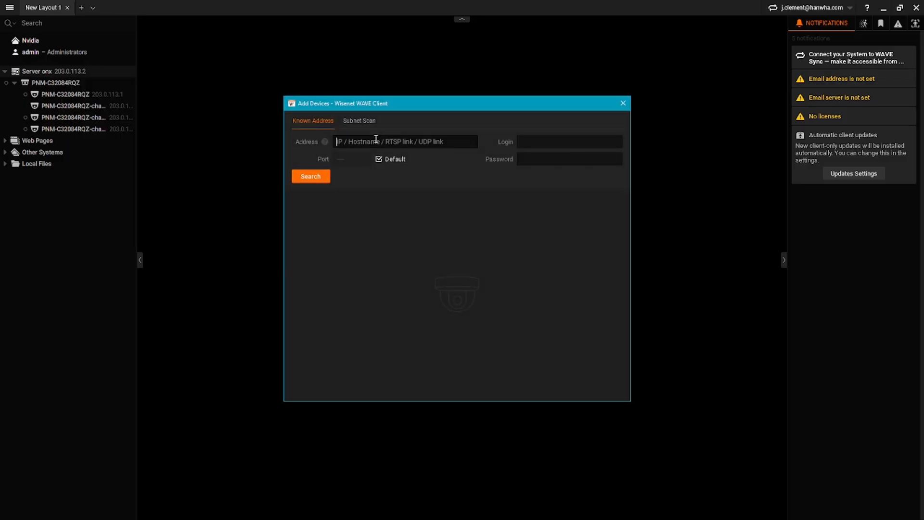
text(192.168.)
text(1.47)
text(admin)
key(Tab)
text(•••••••••)
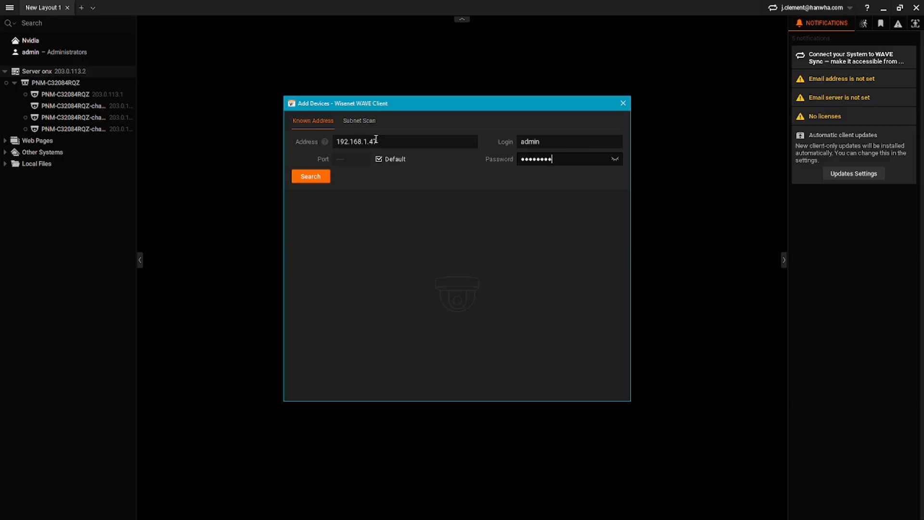
click(319, 177)
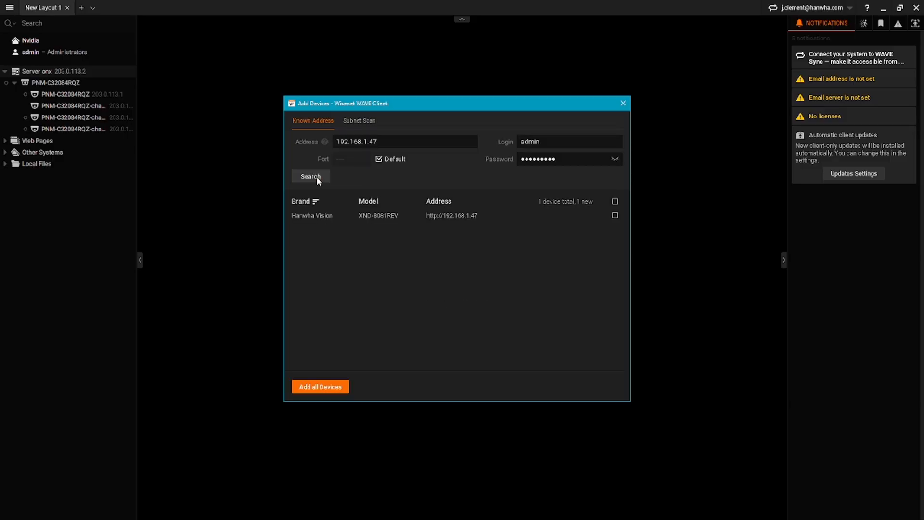
click(322, 387)
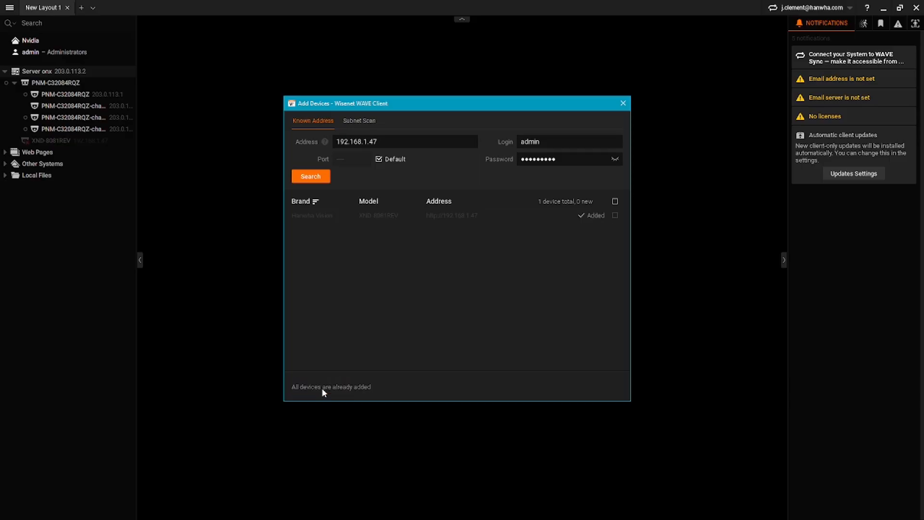
click(623, 103)
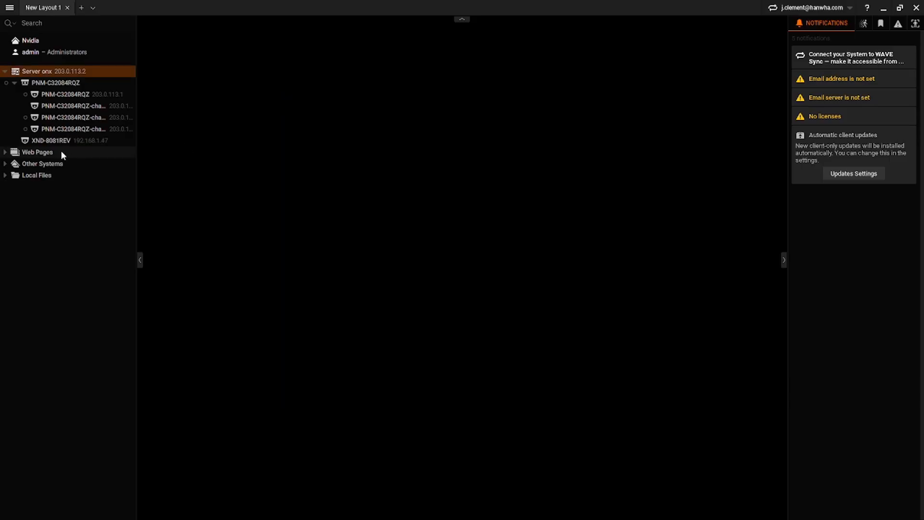
drag(52, 141, 464, 182)
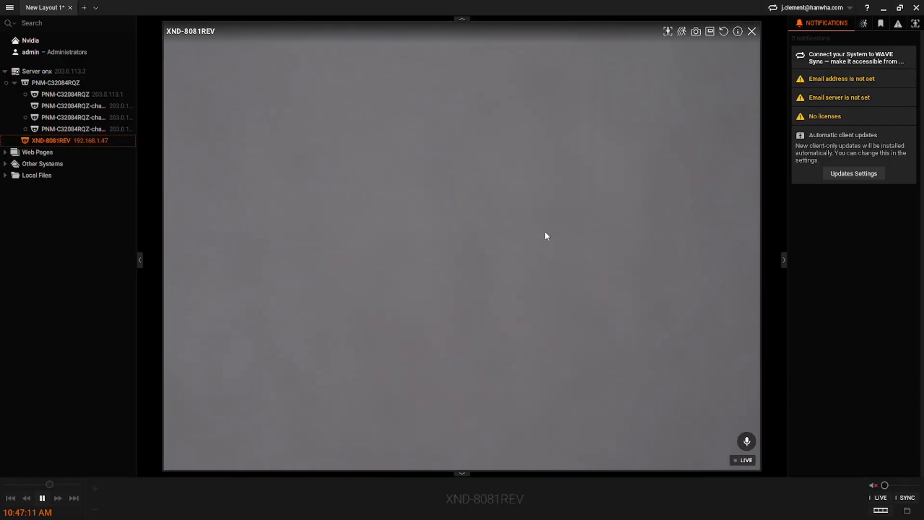
click(753, 32)
mouse_move(121, 111)
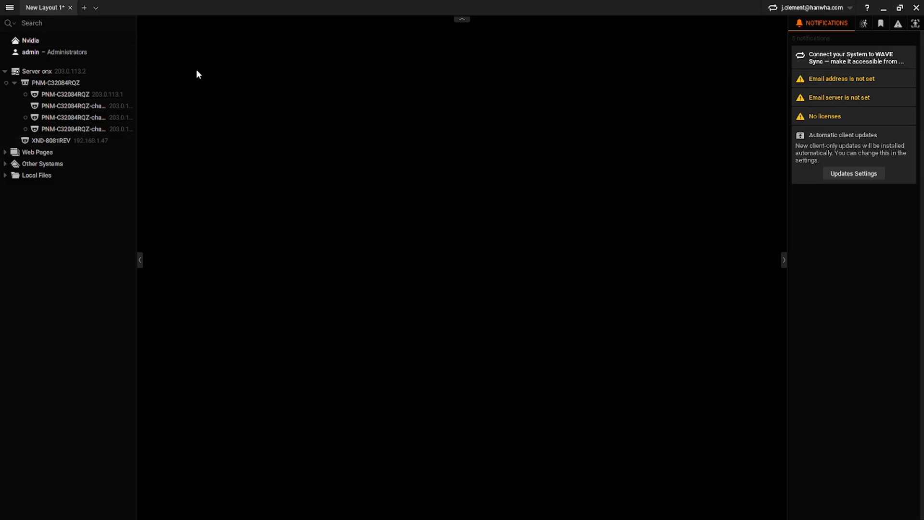
- Paste a key in Licenses to activate a 1-channel Professional license, then view Manual Activation
click(10, 7)
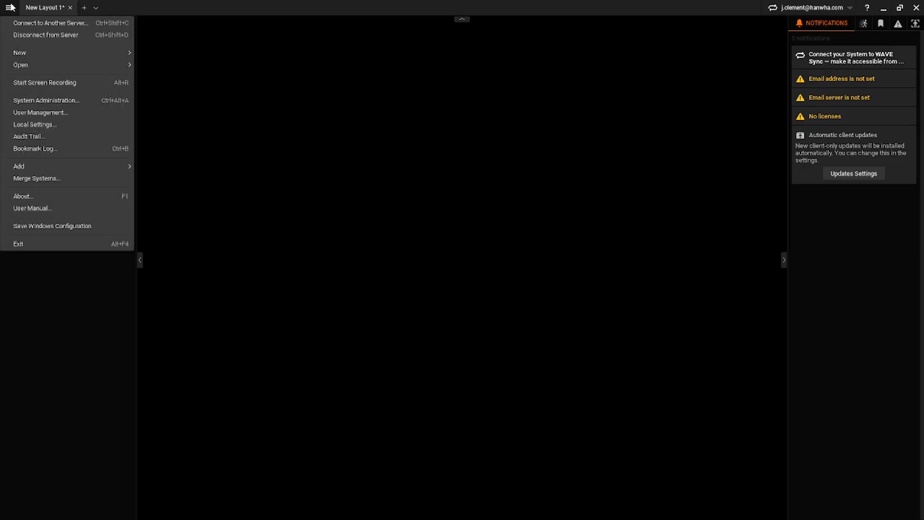
click(43, 99)
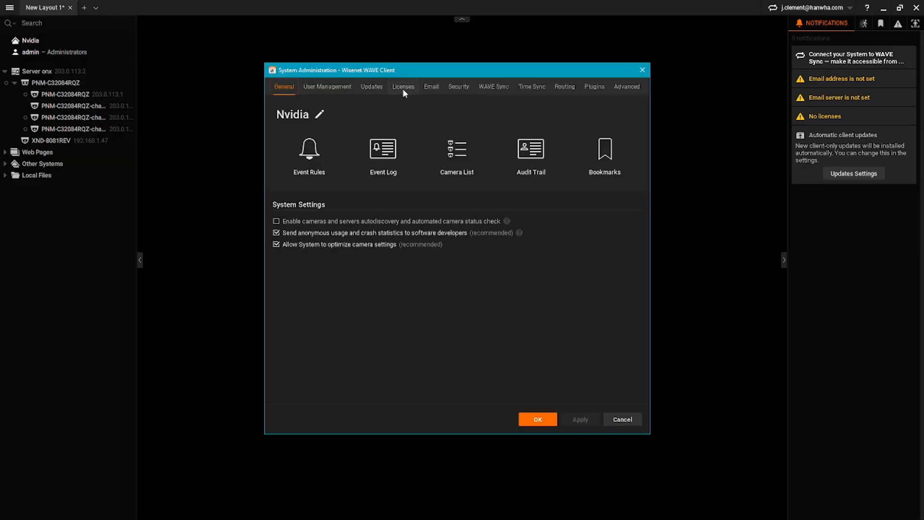
click(403, 87)
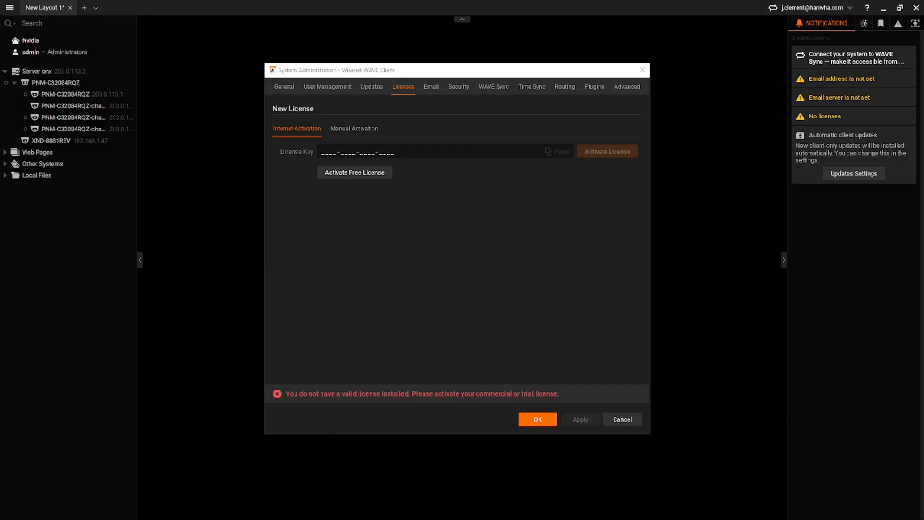
click(322, 153)
key(ctrl+v)
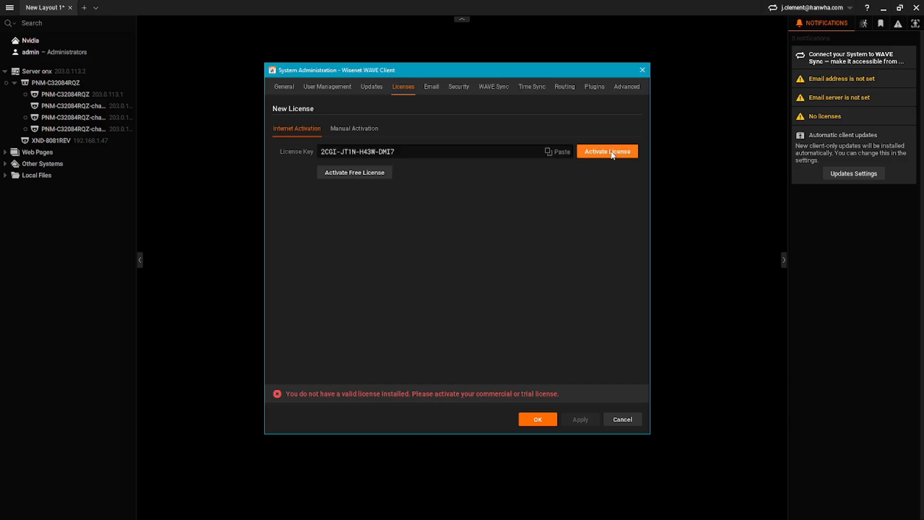
click(610, 152)
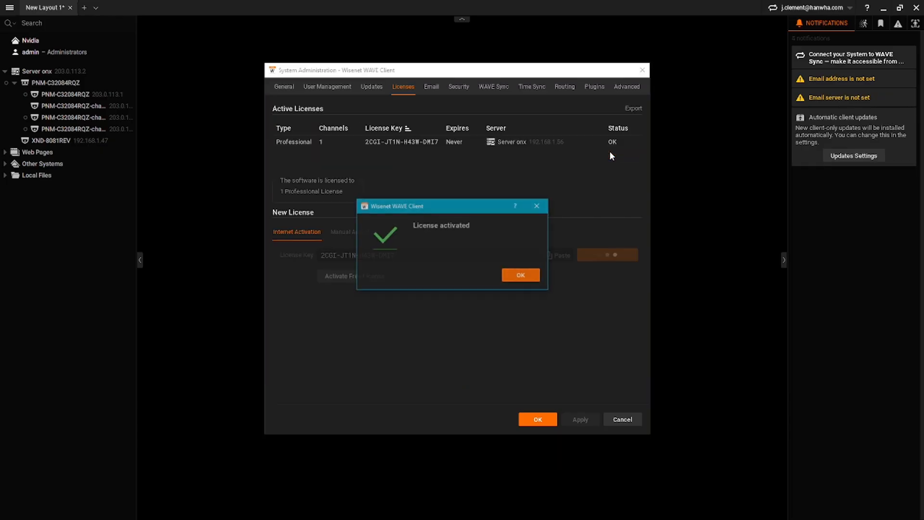
click(529, 275)
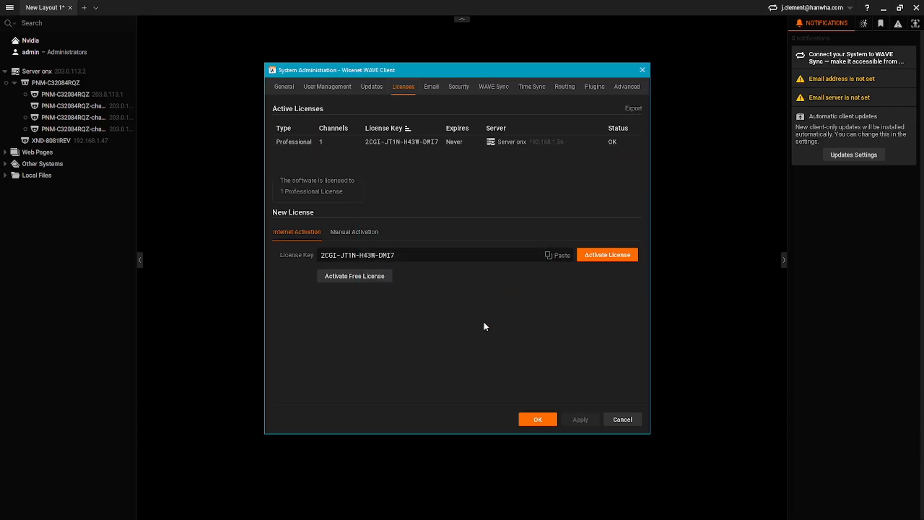
click(364, 232)
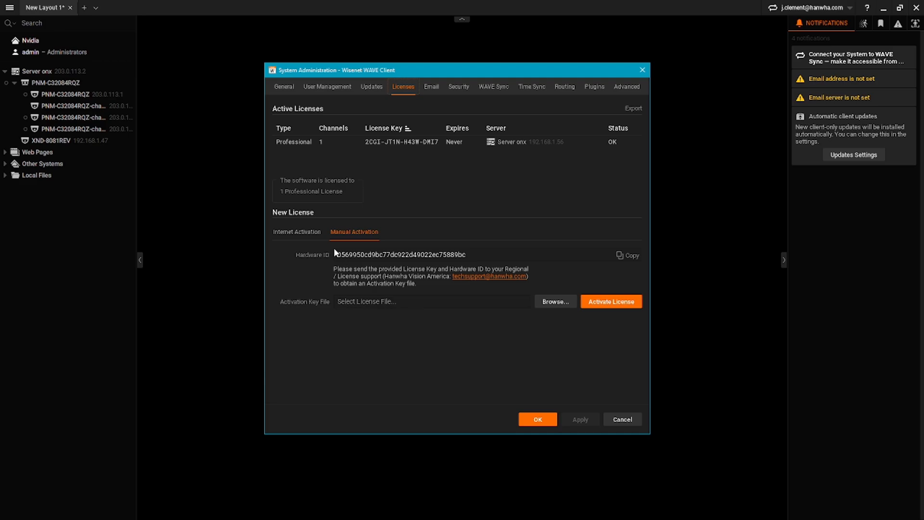
- Paste the second key under Internet Activation to add a 24-channel Time license expiring 4/12/2025
click(294, 230)
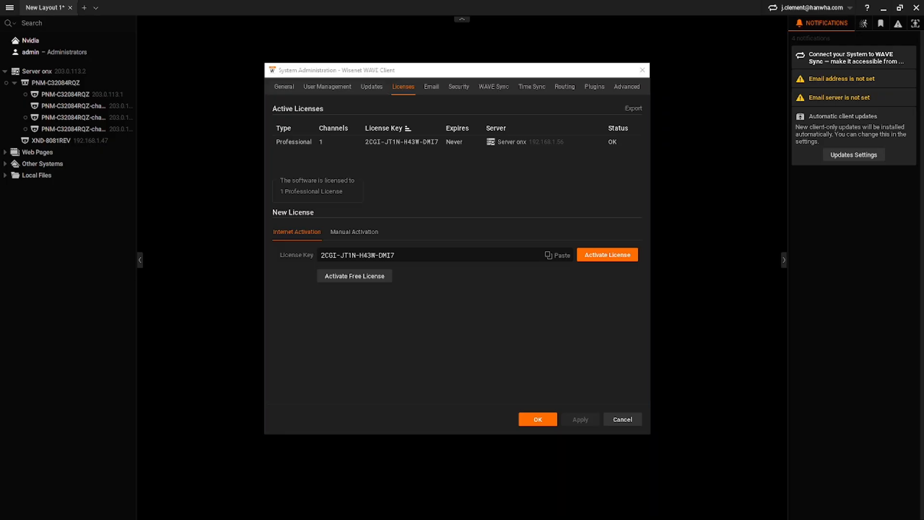
click(410, 255)
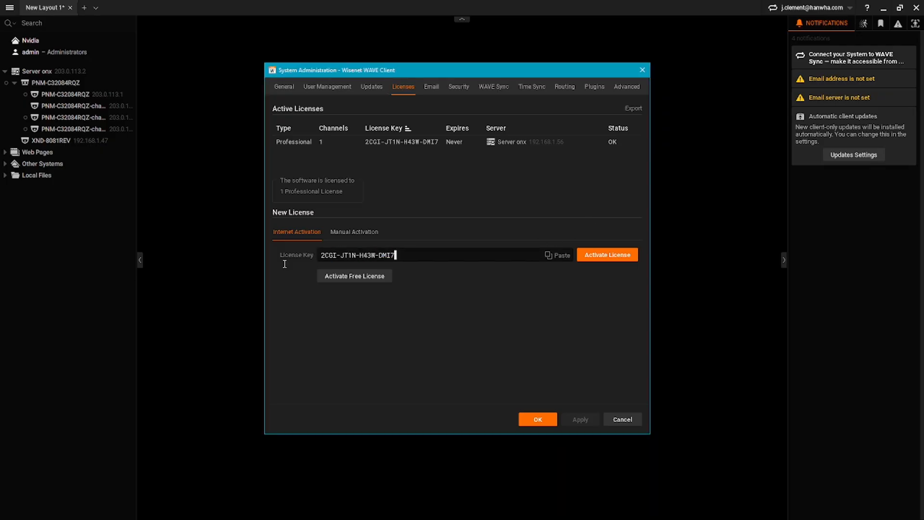
key(ctrl+a)
key(ctrl+v)
click(615, 255)
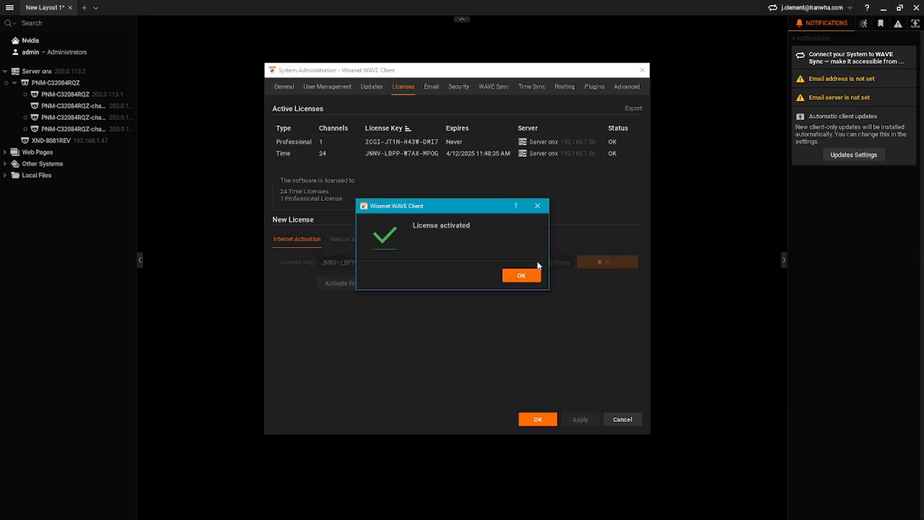
click(523, 275)
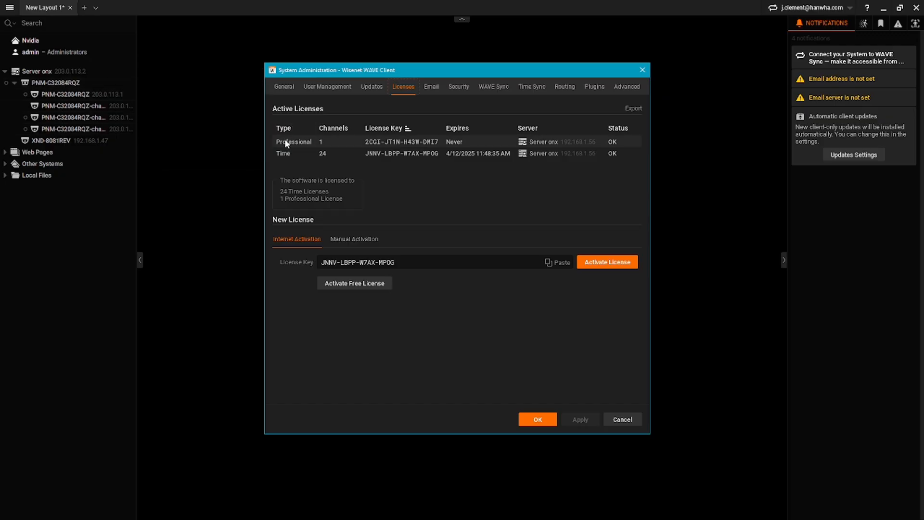
- Close System Administration and open Camera Settings for all five selected devices
click(548, 420)
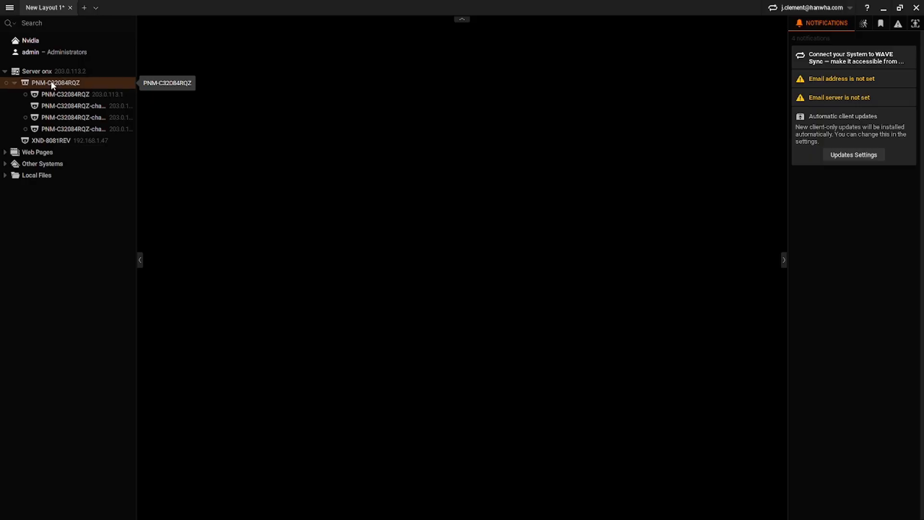
right_click(51, 84)
click(181, 65)
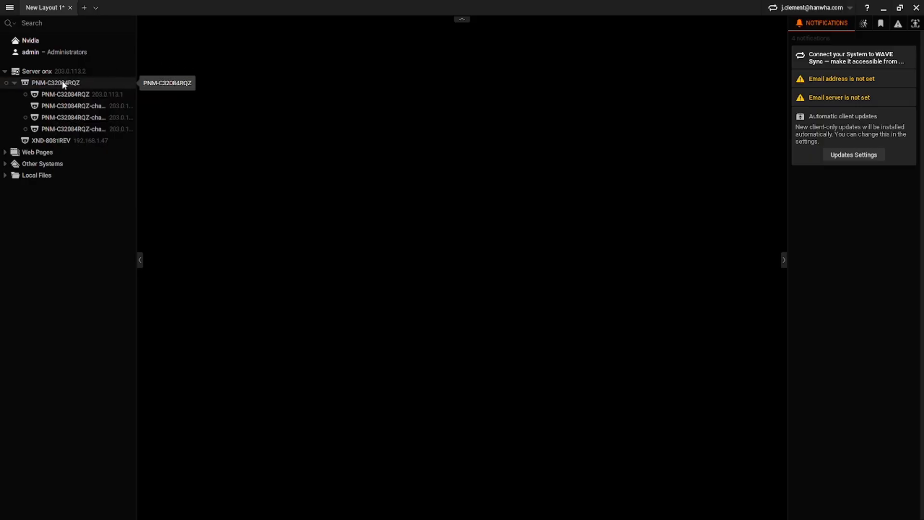
shift+click(60, 141)
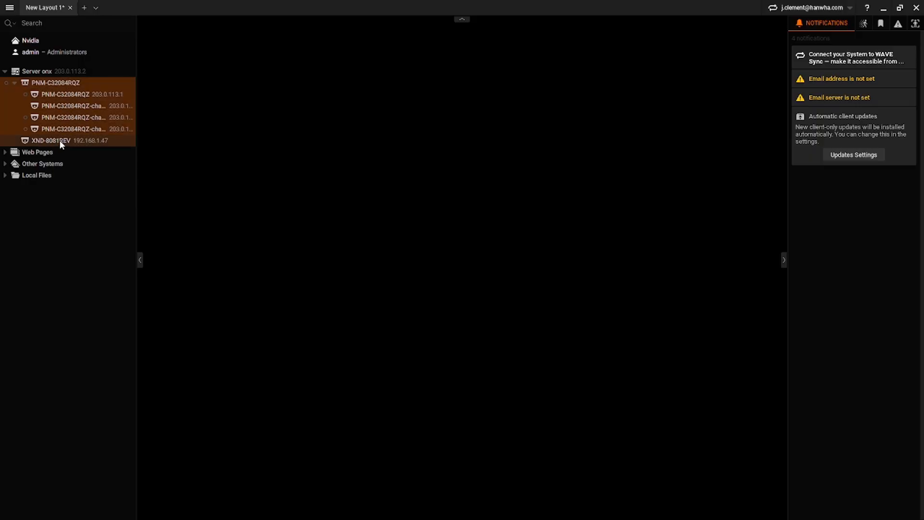
right_click(61, 142)
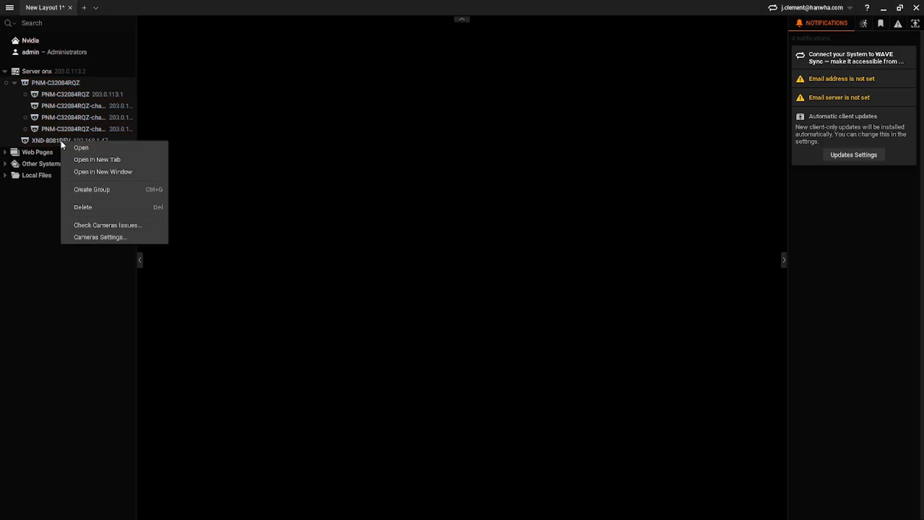
click(129, 238)
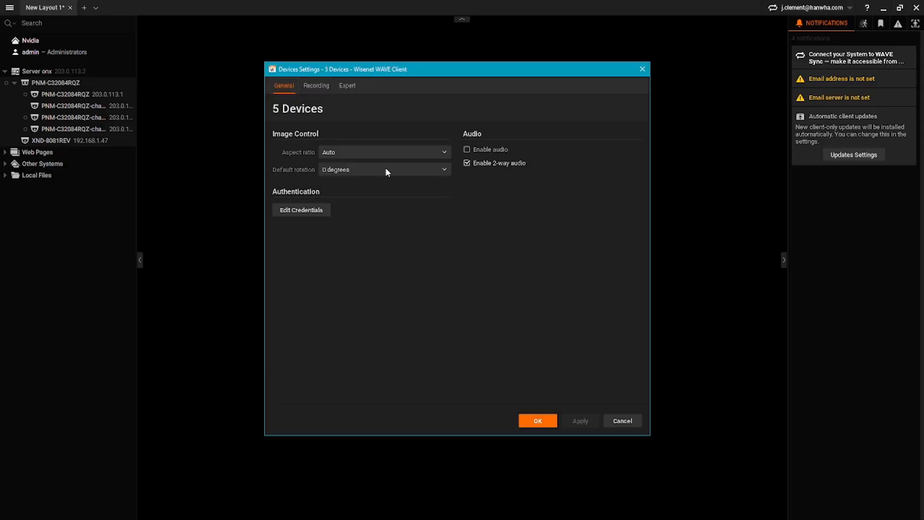
- Enable all-week Motion, Objects + Low-Res recording at 15 FPS, Medium quality, and apply
click(316, 86)
click(323, 109)
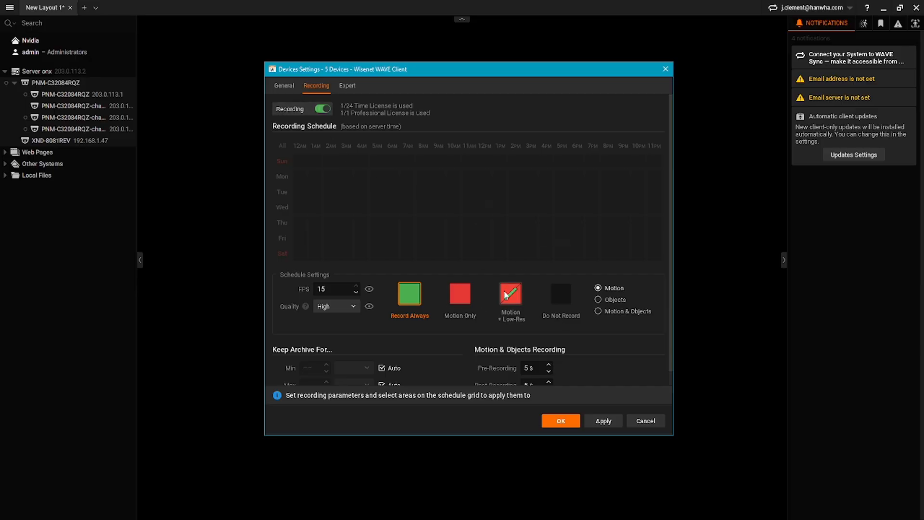
click(598, 310)
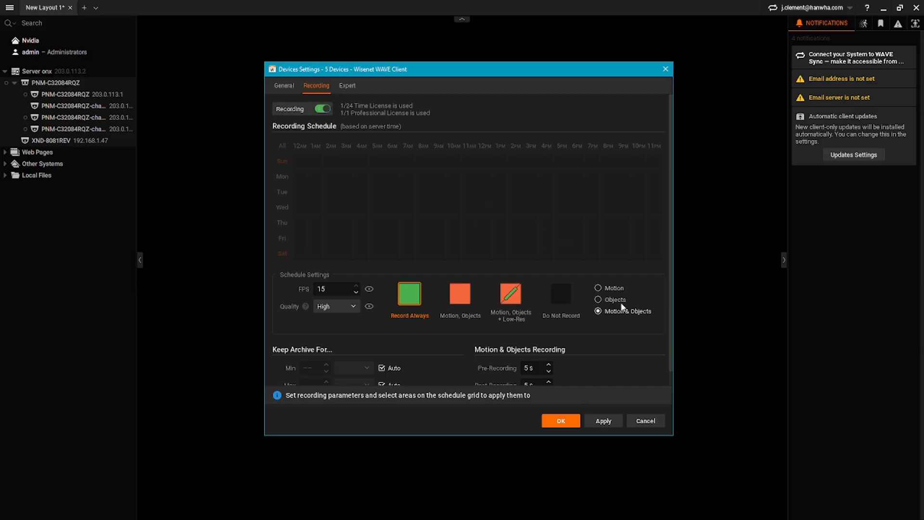
click(510, 294)
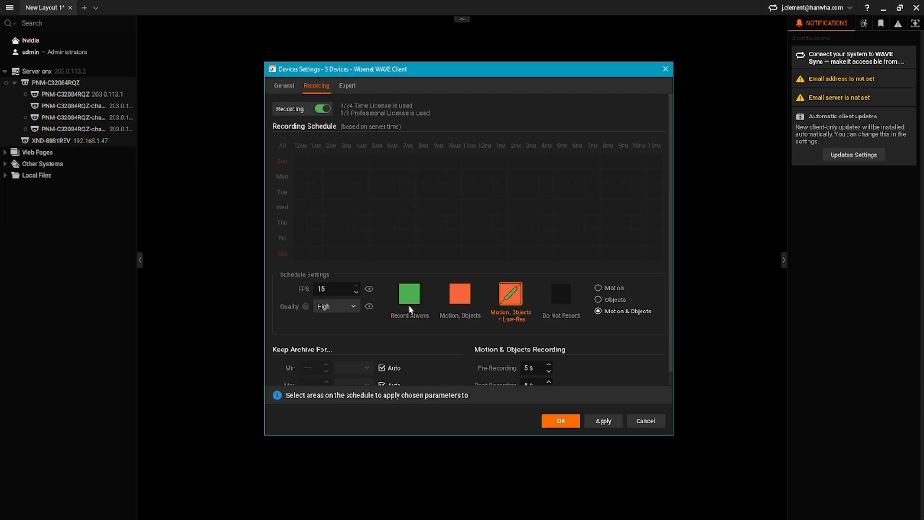
click(353, 307)
click(343, 332)
click(283, 145)
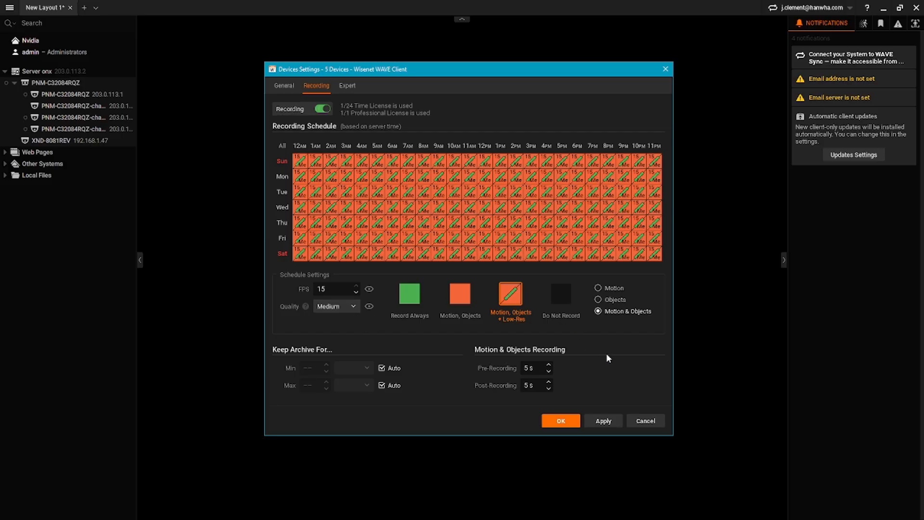
click(604, 422)
click(554, 420)
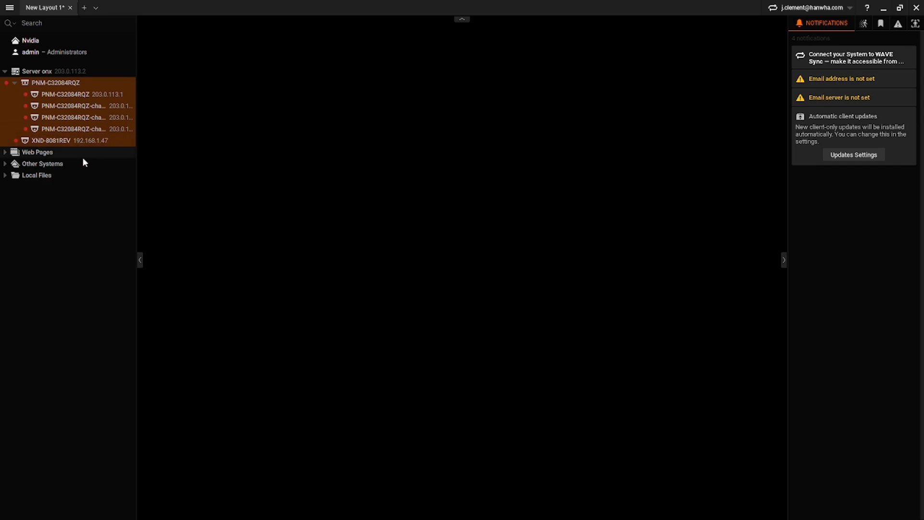
- Place the PNM-C32084RQZ channels on the layout as four tiles and review Server onx storage
drag(71, 114, 172, 198)
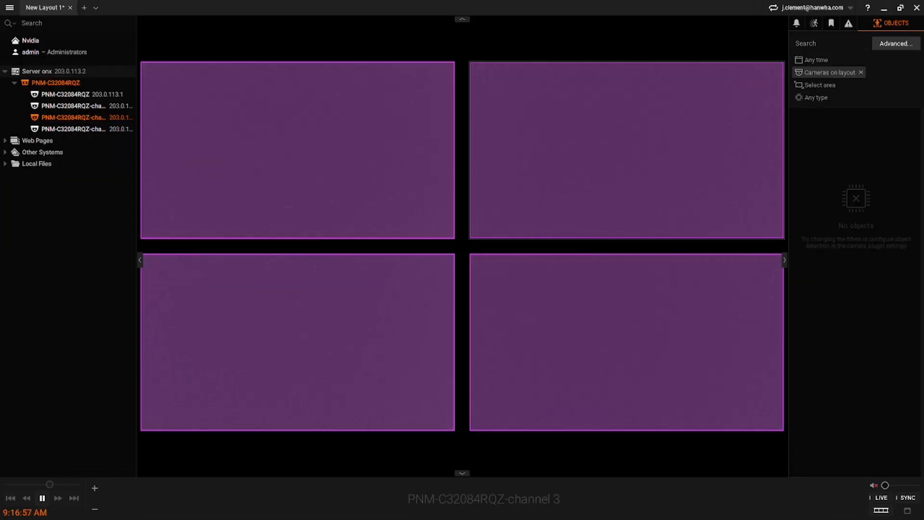
right_click(68, 69)
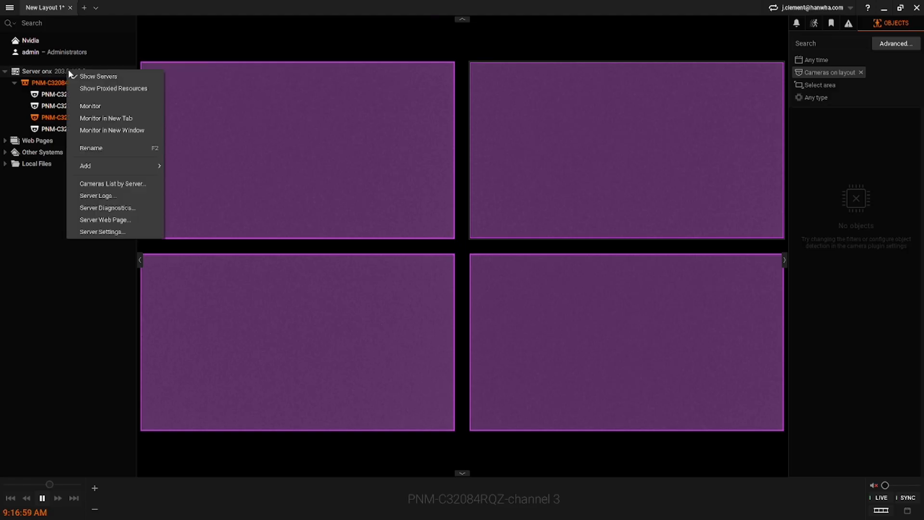
click(126, 233)
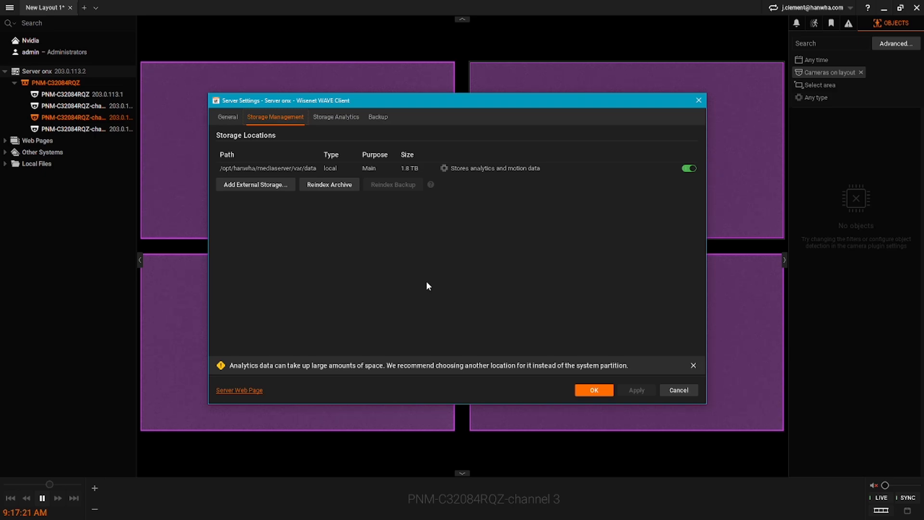
click(595, 390)
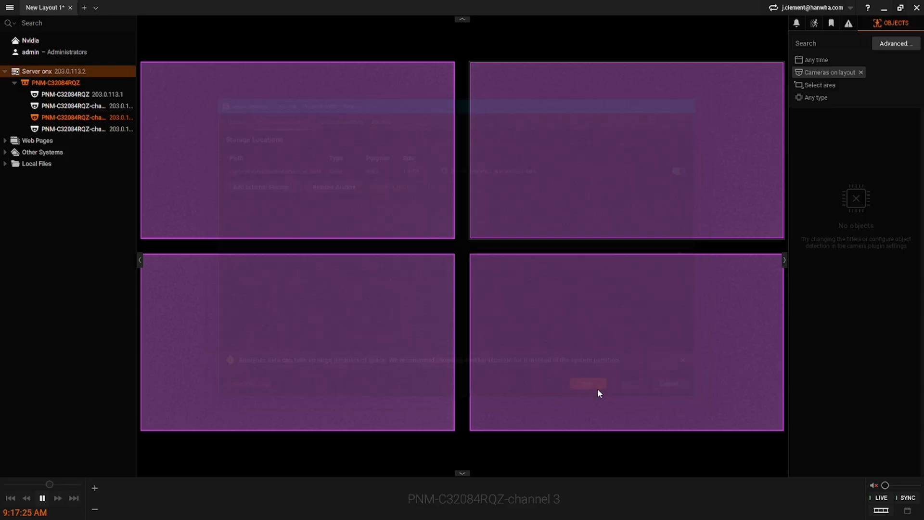
key(alt+Tab)
key(alt+Tab)
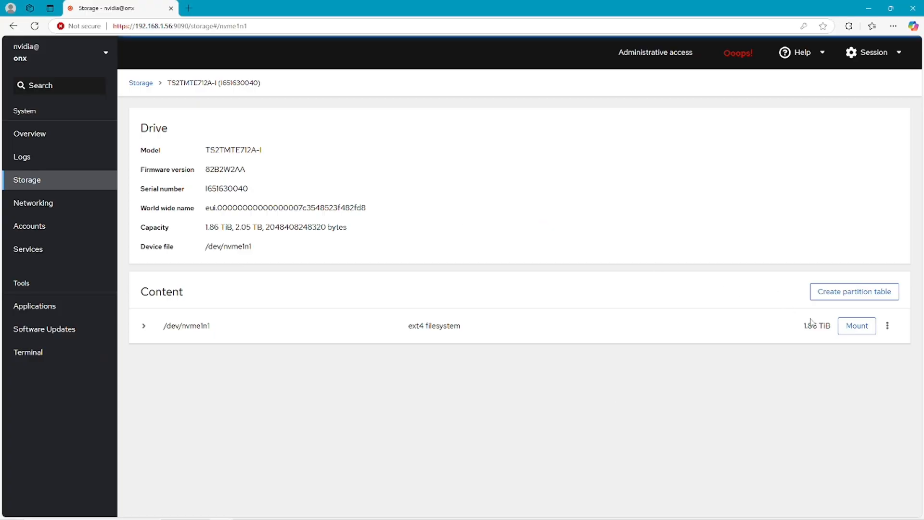
- Mount the 1.86 TiB ext4 filesystem on /dev/nvme1n1 at /storage1
click(861, 329)
click(459, 126)
text(storage1)
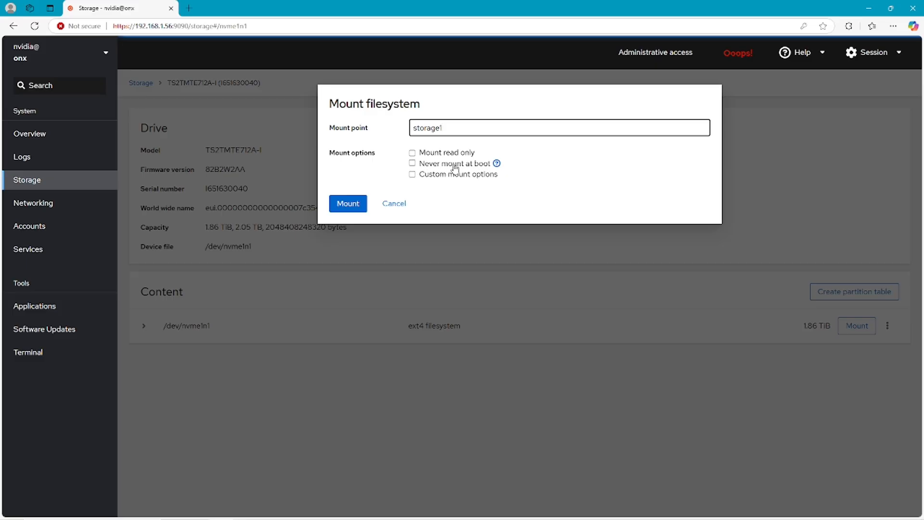
click(348, 204)
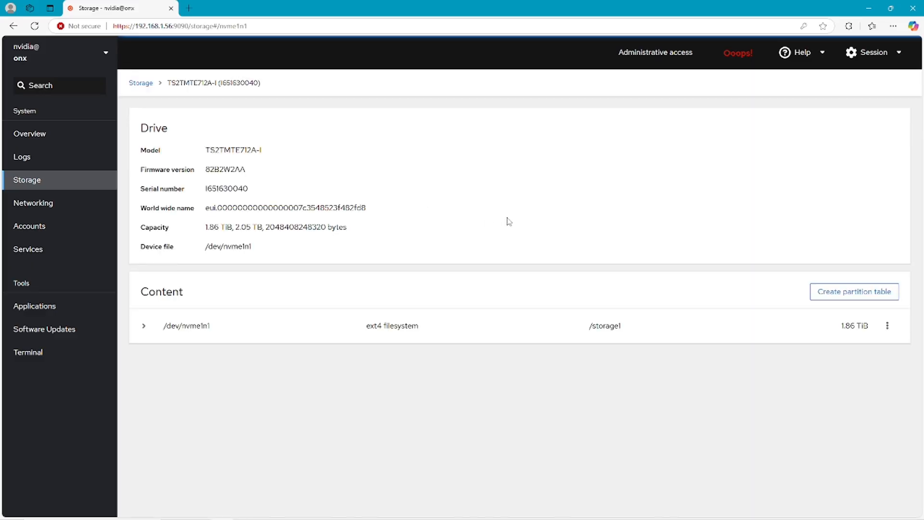
click(42, 251)
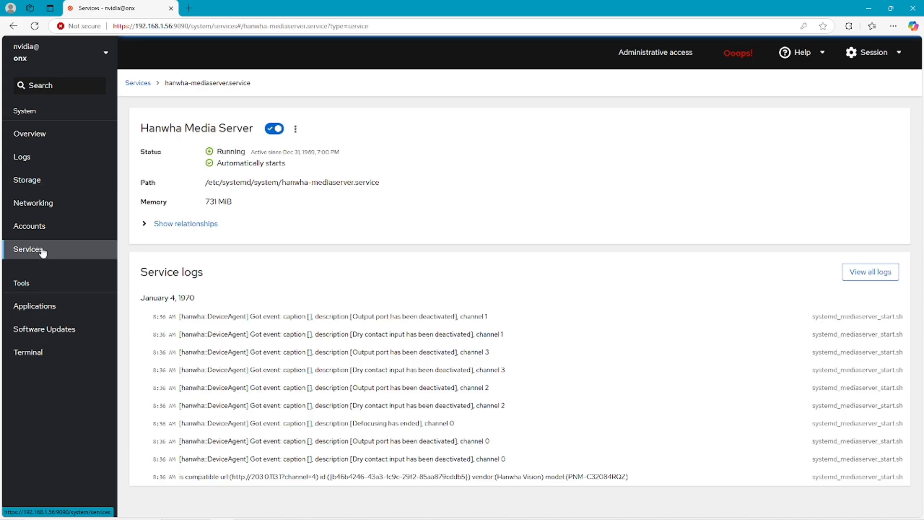
- Filter services by 'hanwha' and restart the hanwha-mediaserver service
click(137, 84)
click(179, 130)
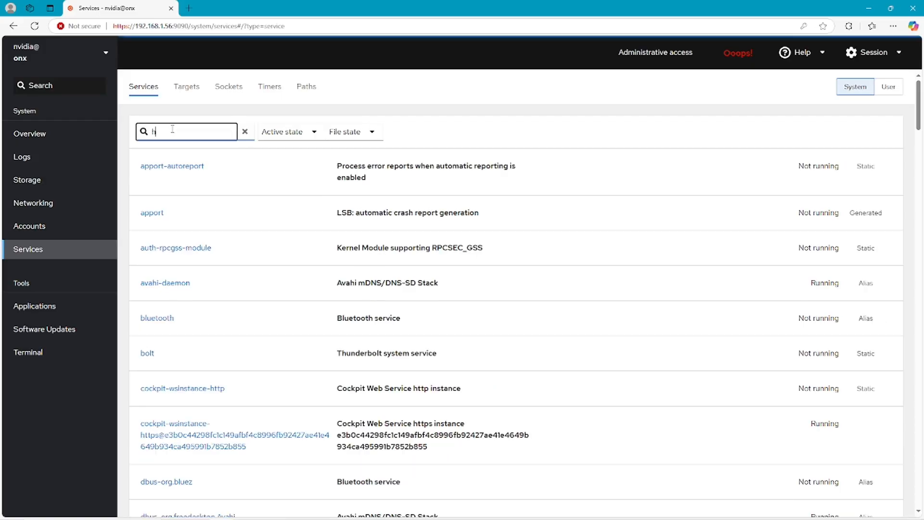
text(hanwha)
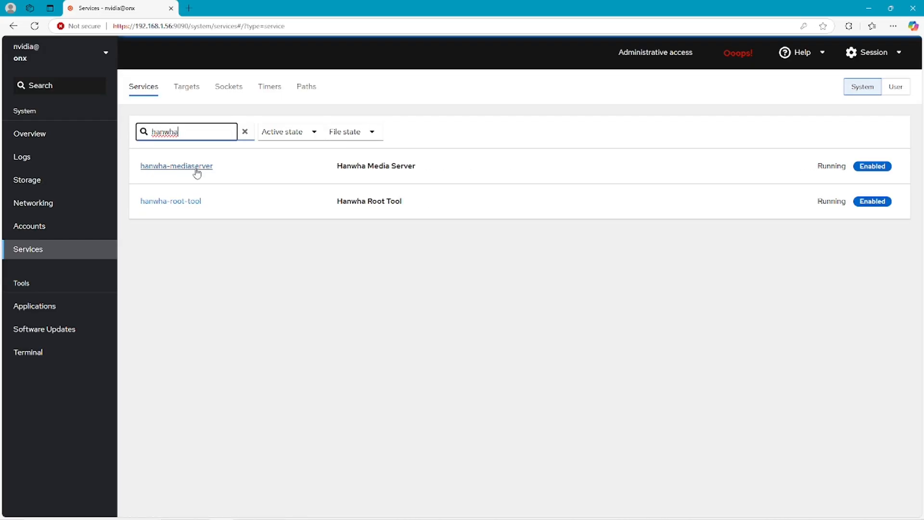
click(197, 172)
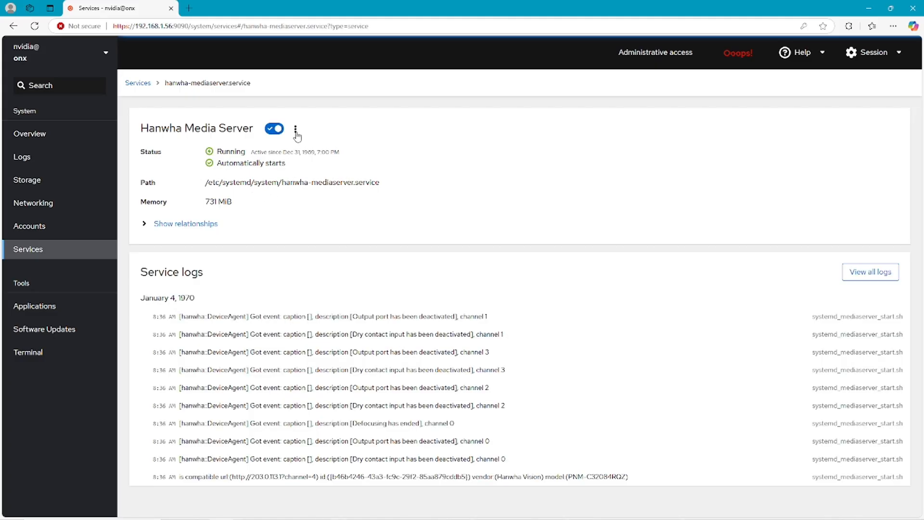
click(296, 133)
click(248, 155)
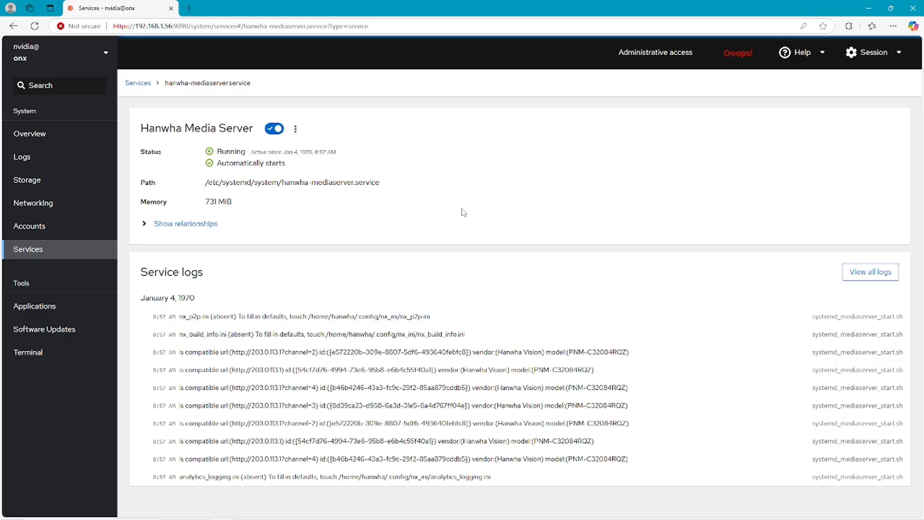
key(alt+Tab)
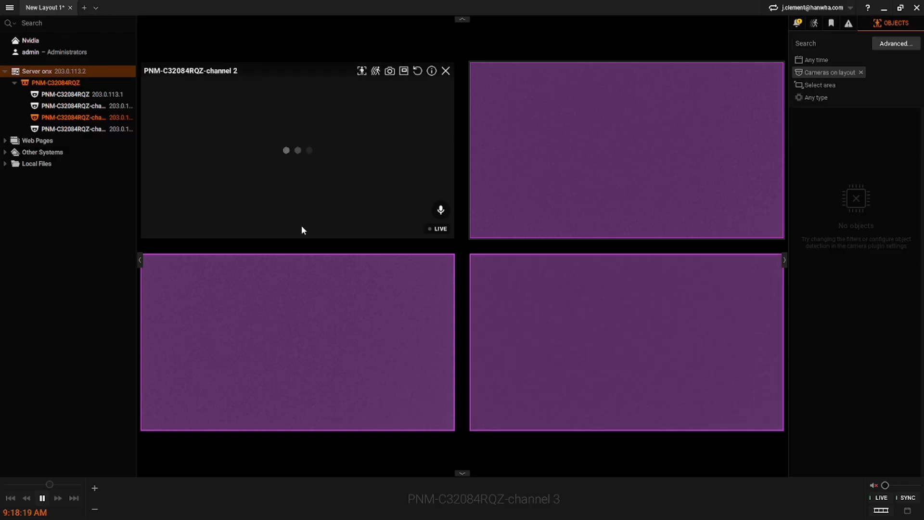
- In Server onx Storage Management, move analytics and motion data to storage1 and delete old analytics
right_click(70, 76)
click(111, 229)
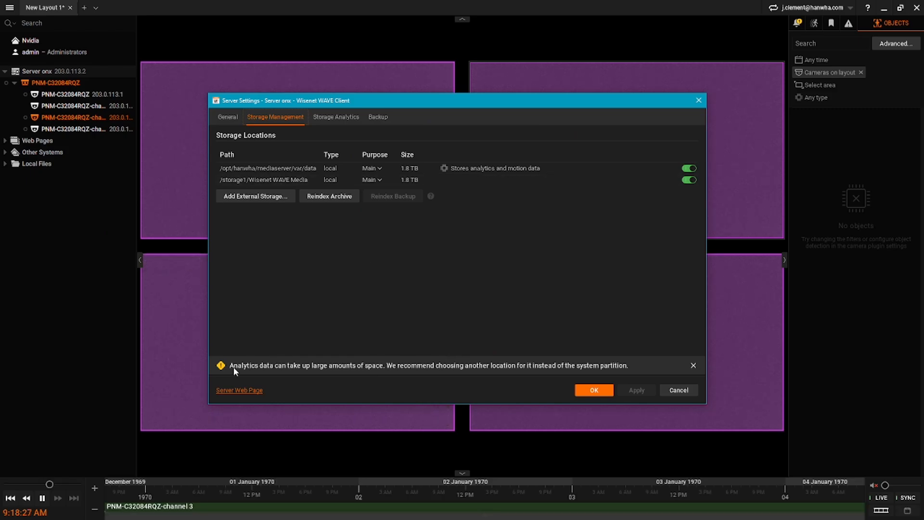
mouse_move(312, 184)
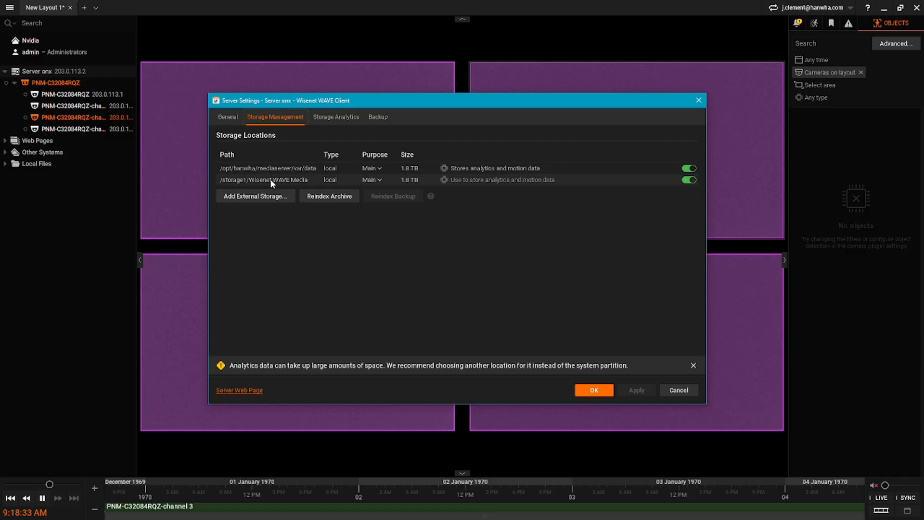
click(457, 180)
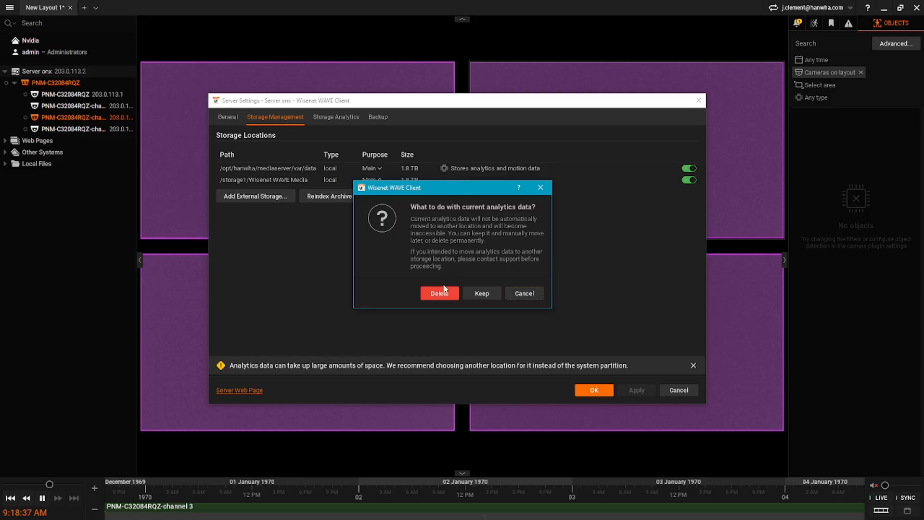
click(440, 293)
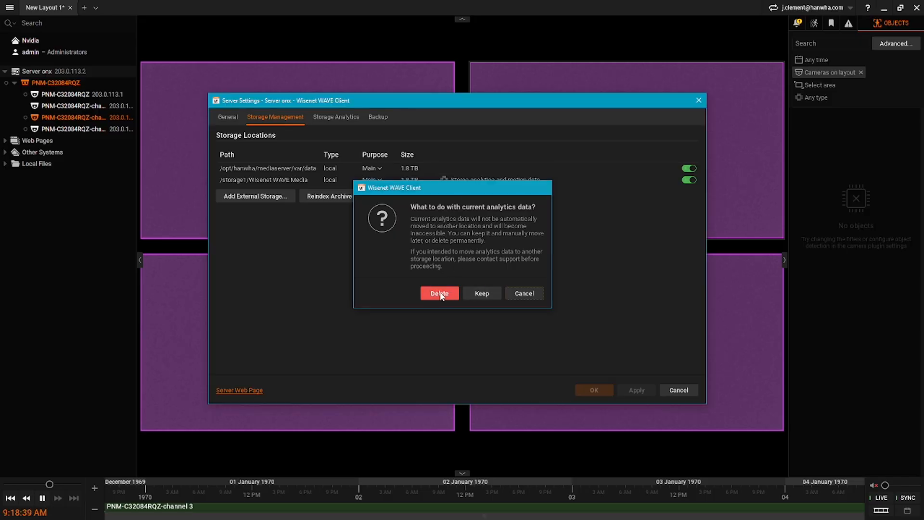